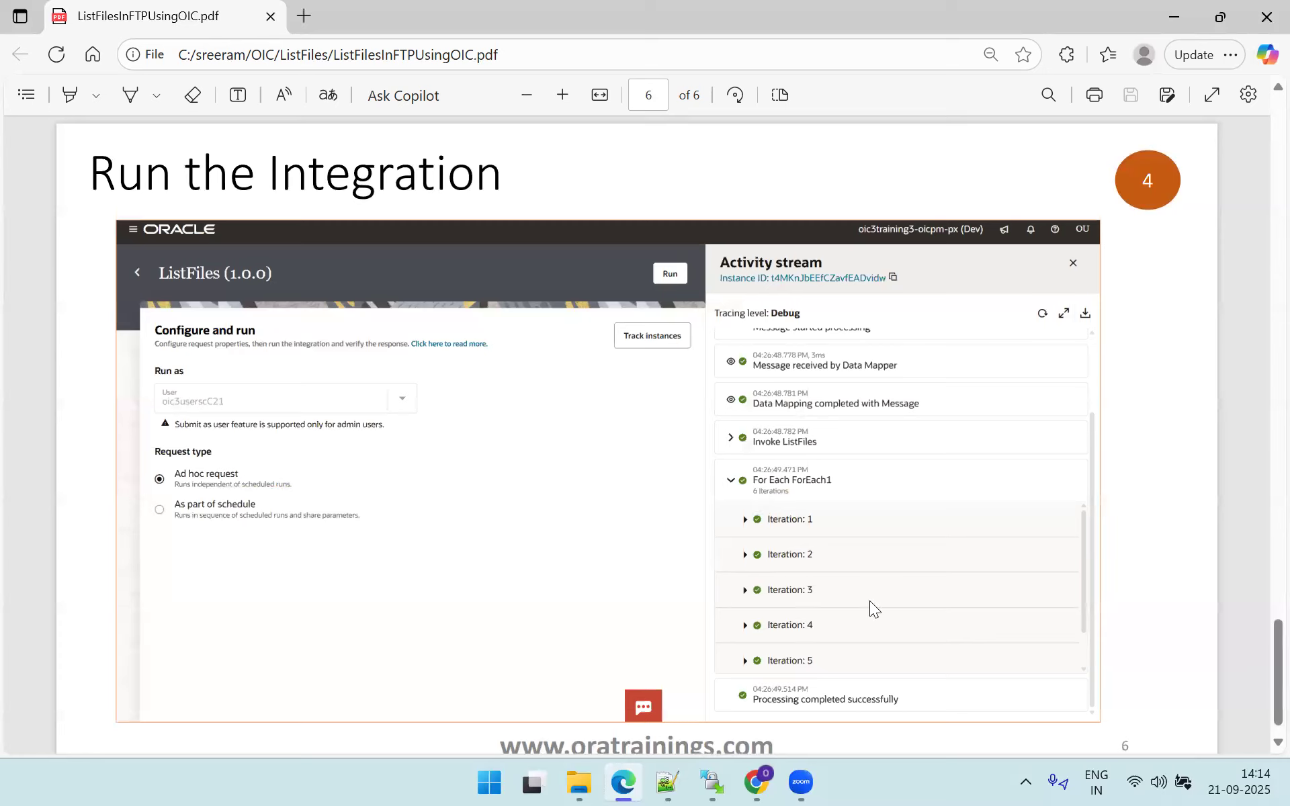
Switch to the Oracle Integration browser window, review the FTP connection's optional properties, and return to the project page.
mouse_move(763, 778)
left_click(680, 605)
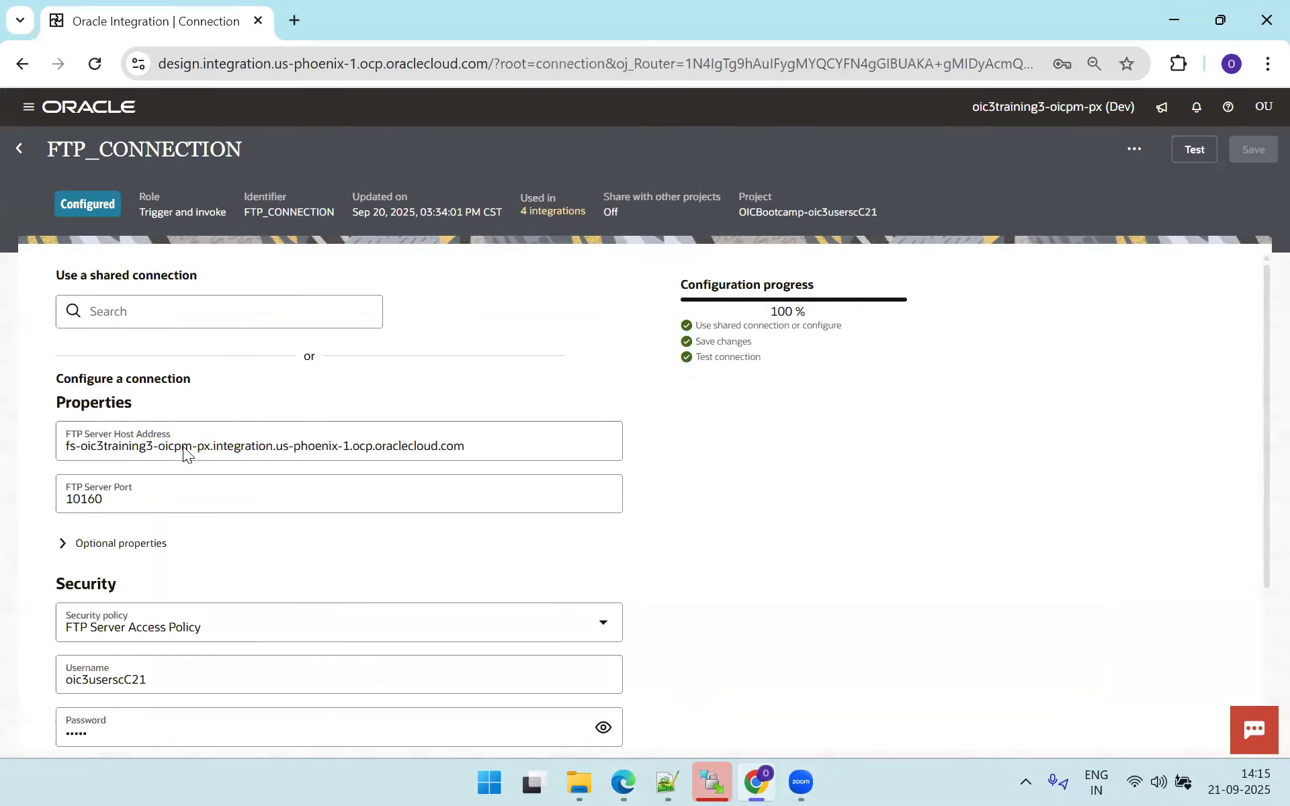
left_click(62, 548)
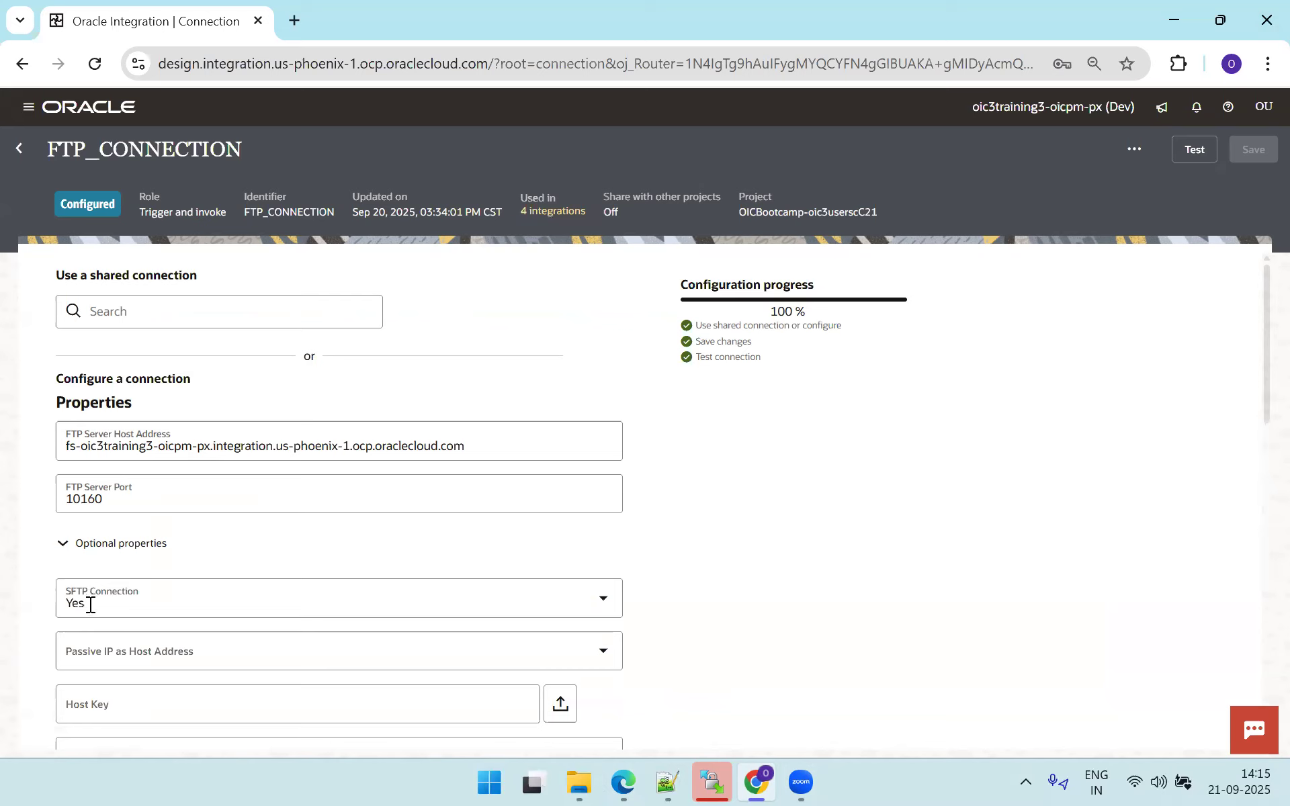
left_click(60, 542)
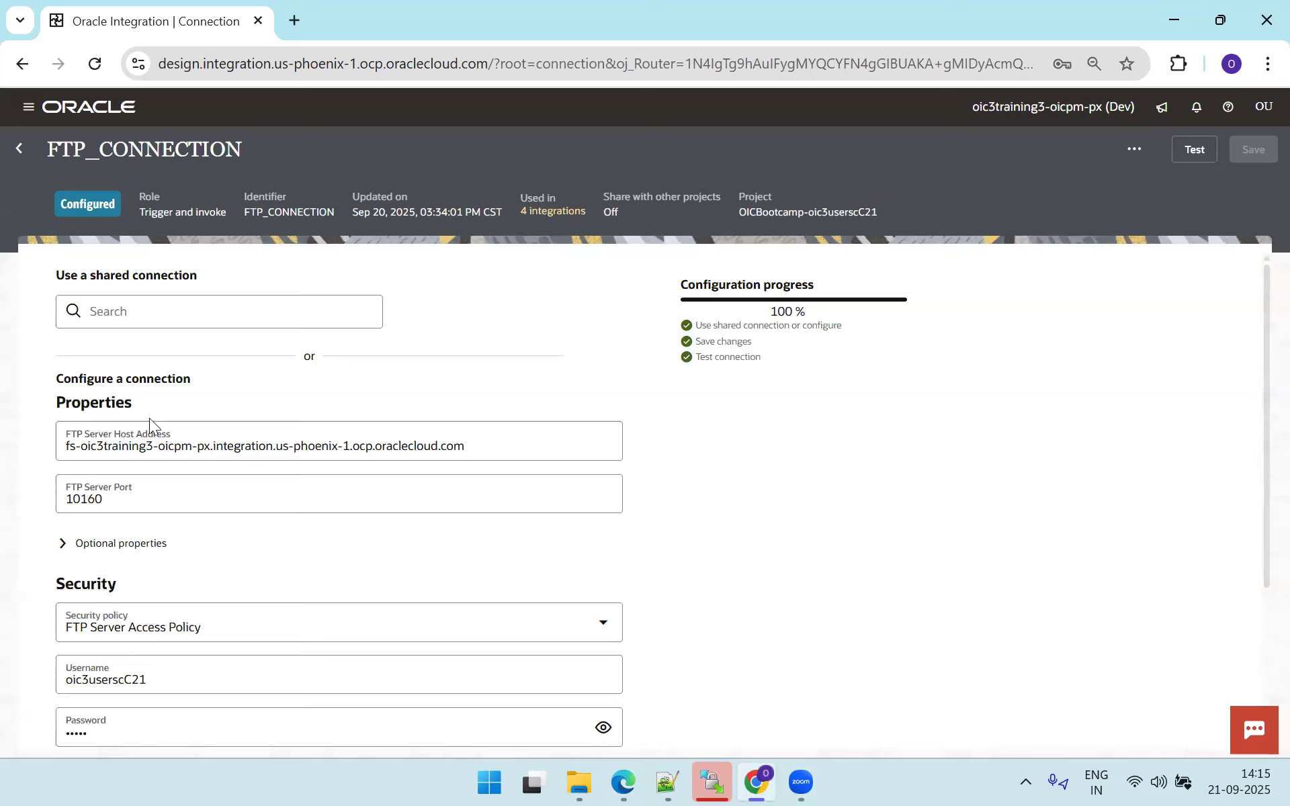
left_click(23, 154)
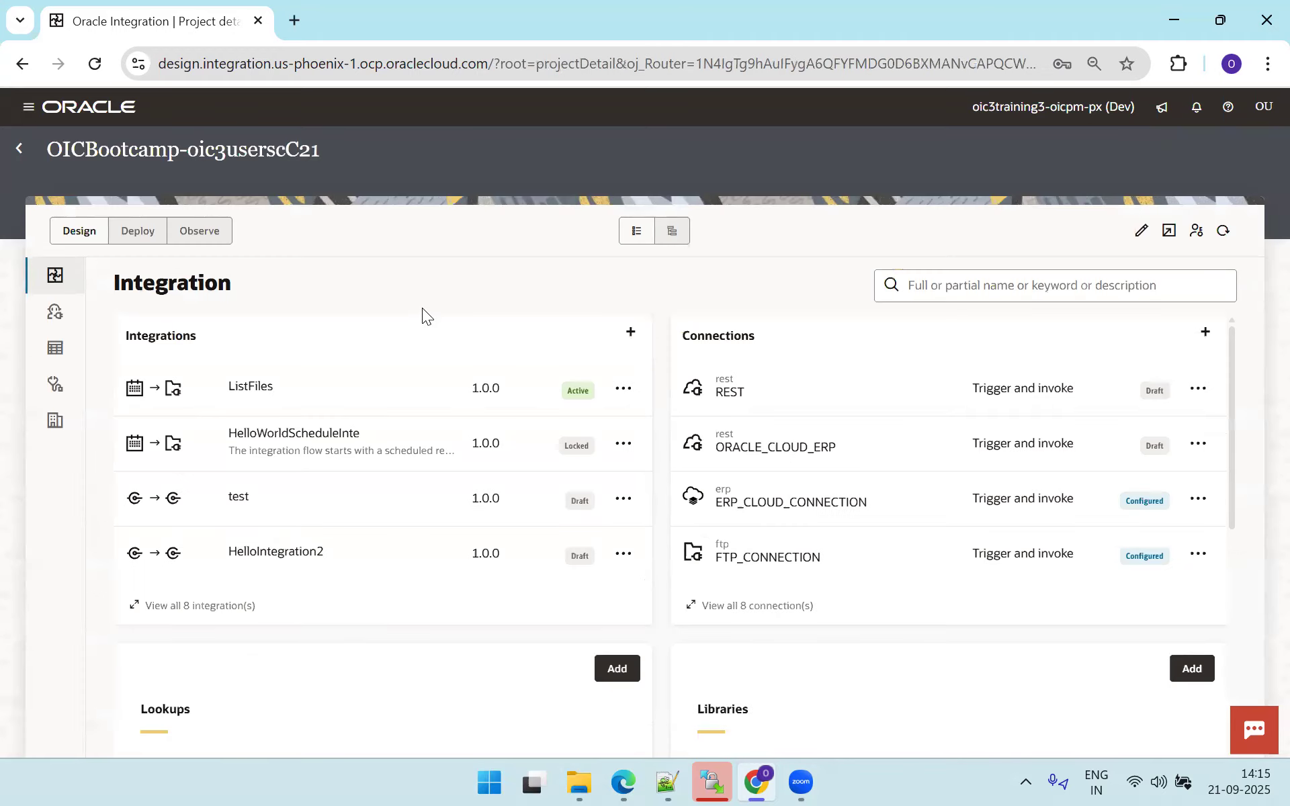
Create a schedule-based integration named ListFilesDemo in the project.
left_click(630, 334)
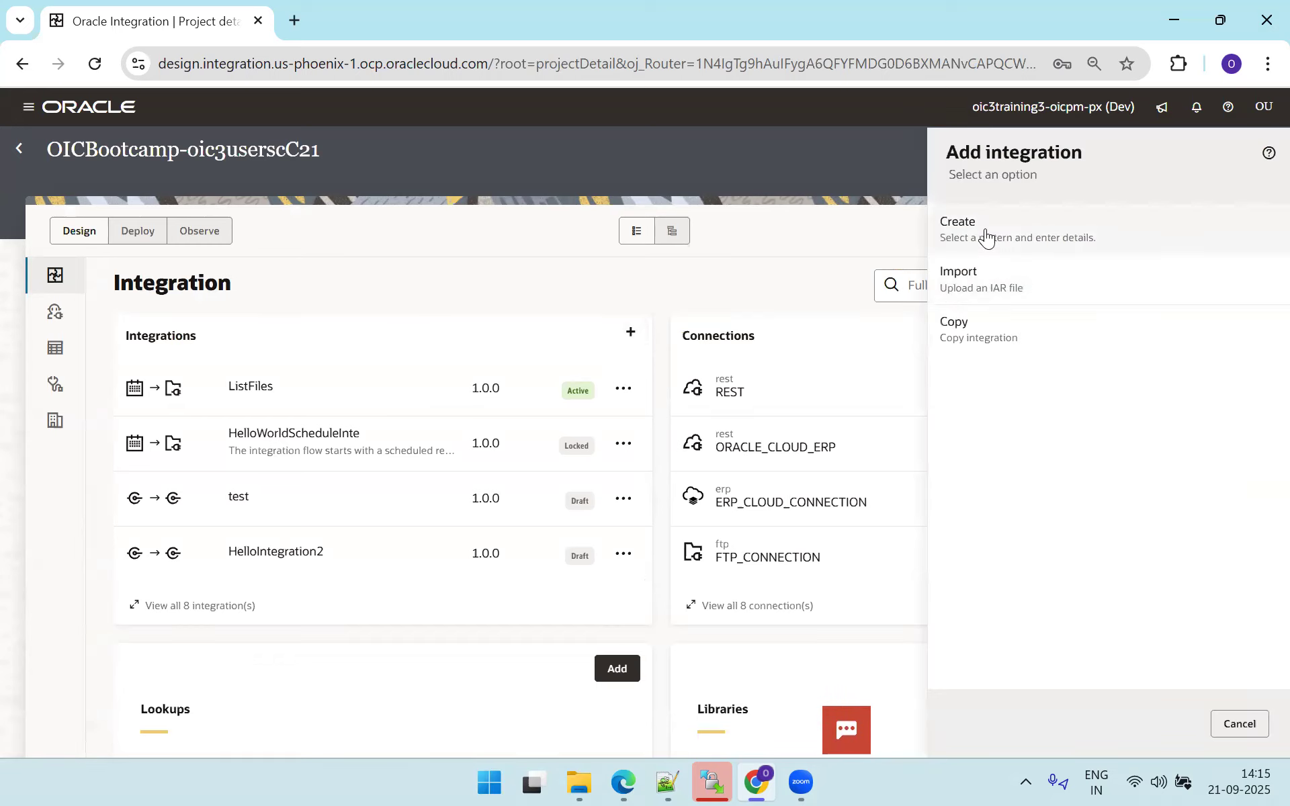
left_click(985, 232)
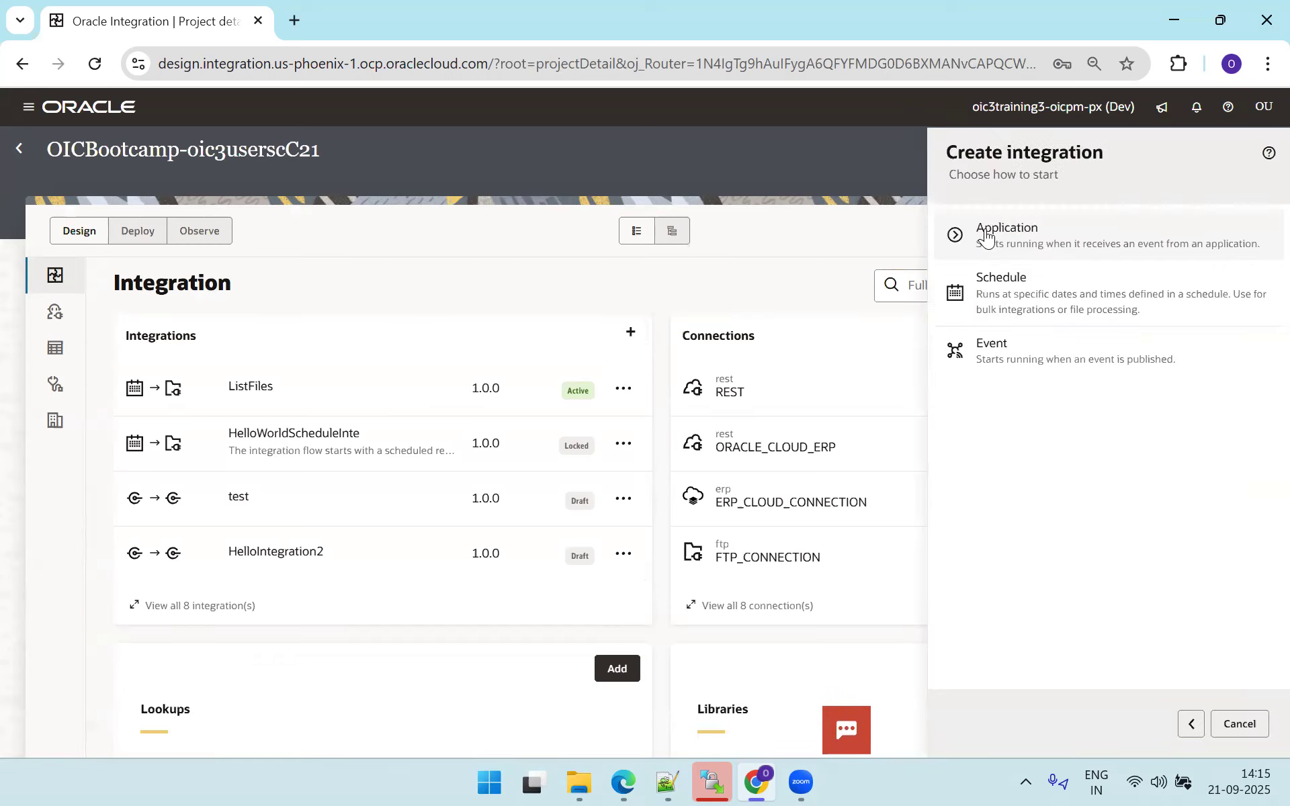
left_click(1042, 299)
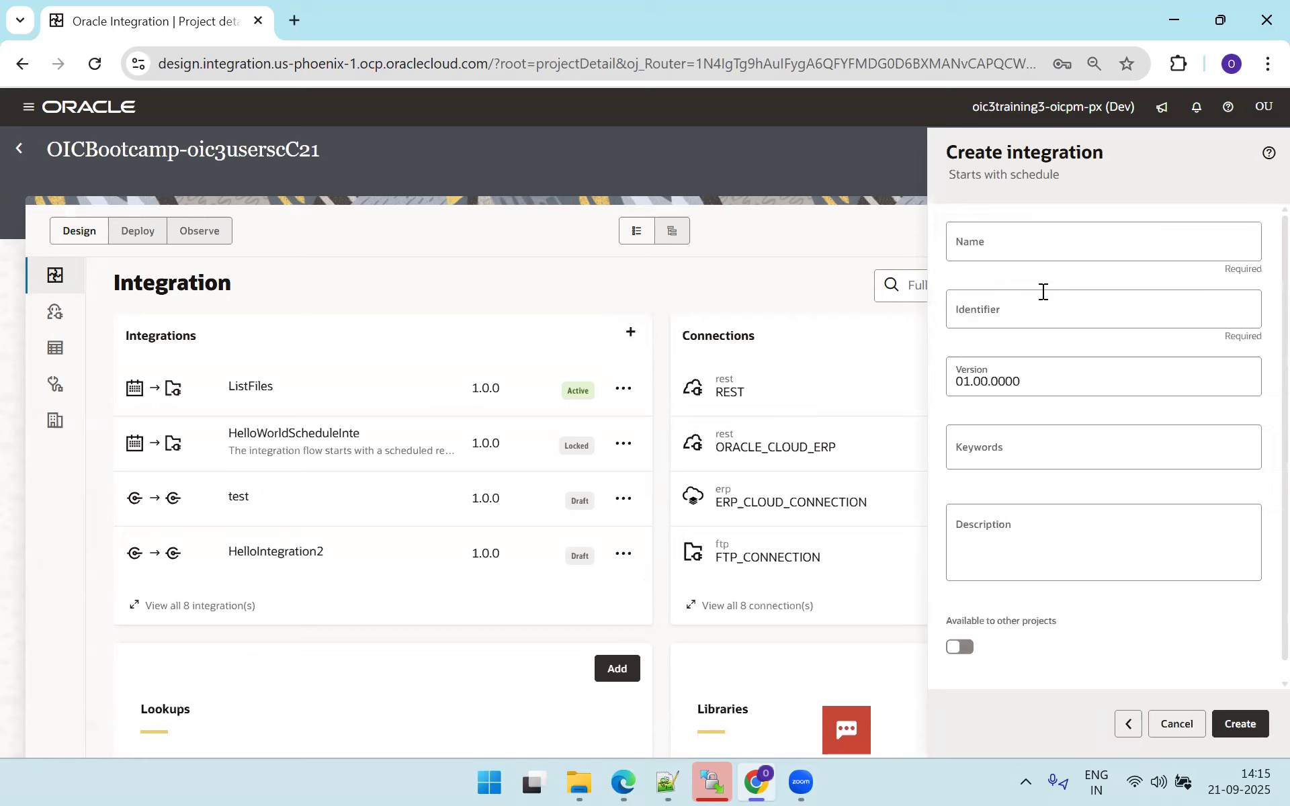
left_click(1040, 260)
type("ListFilesDemo")
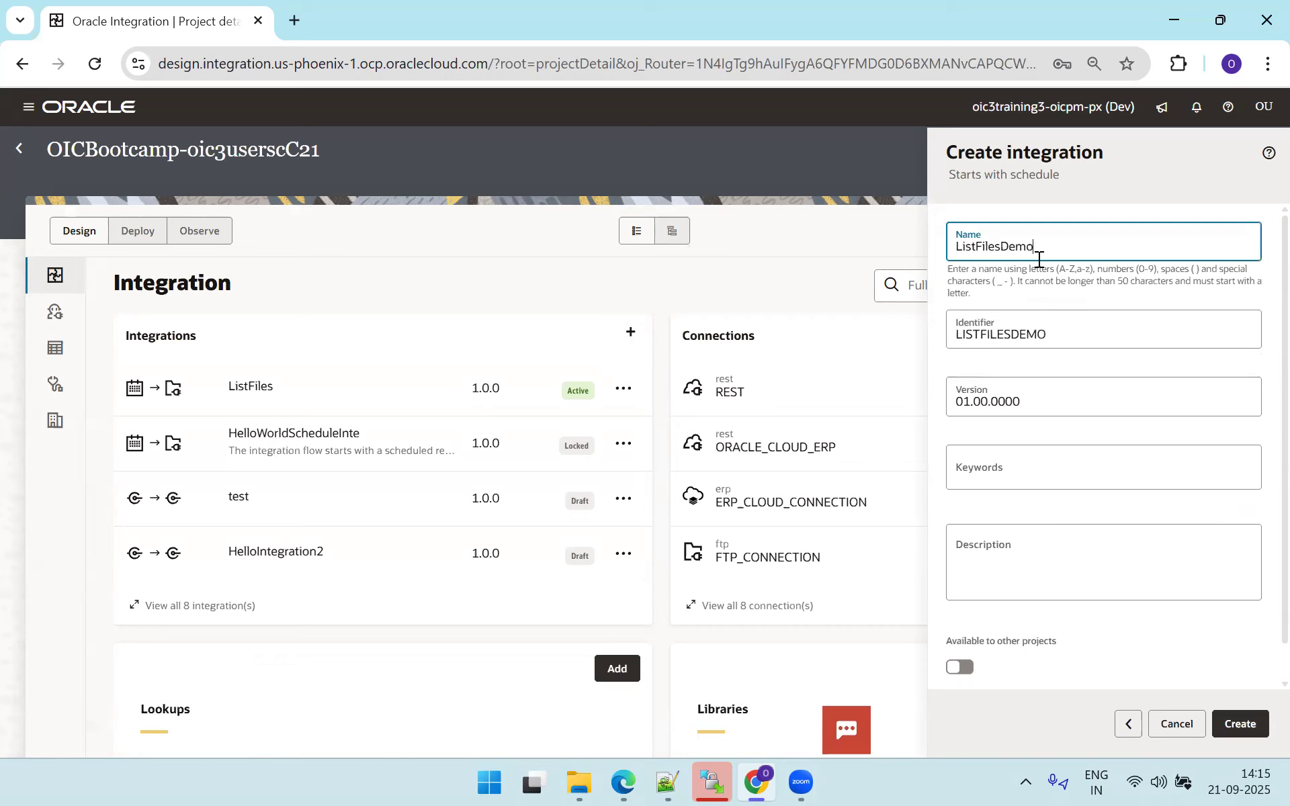
left_click(1240, 724)
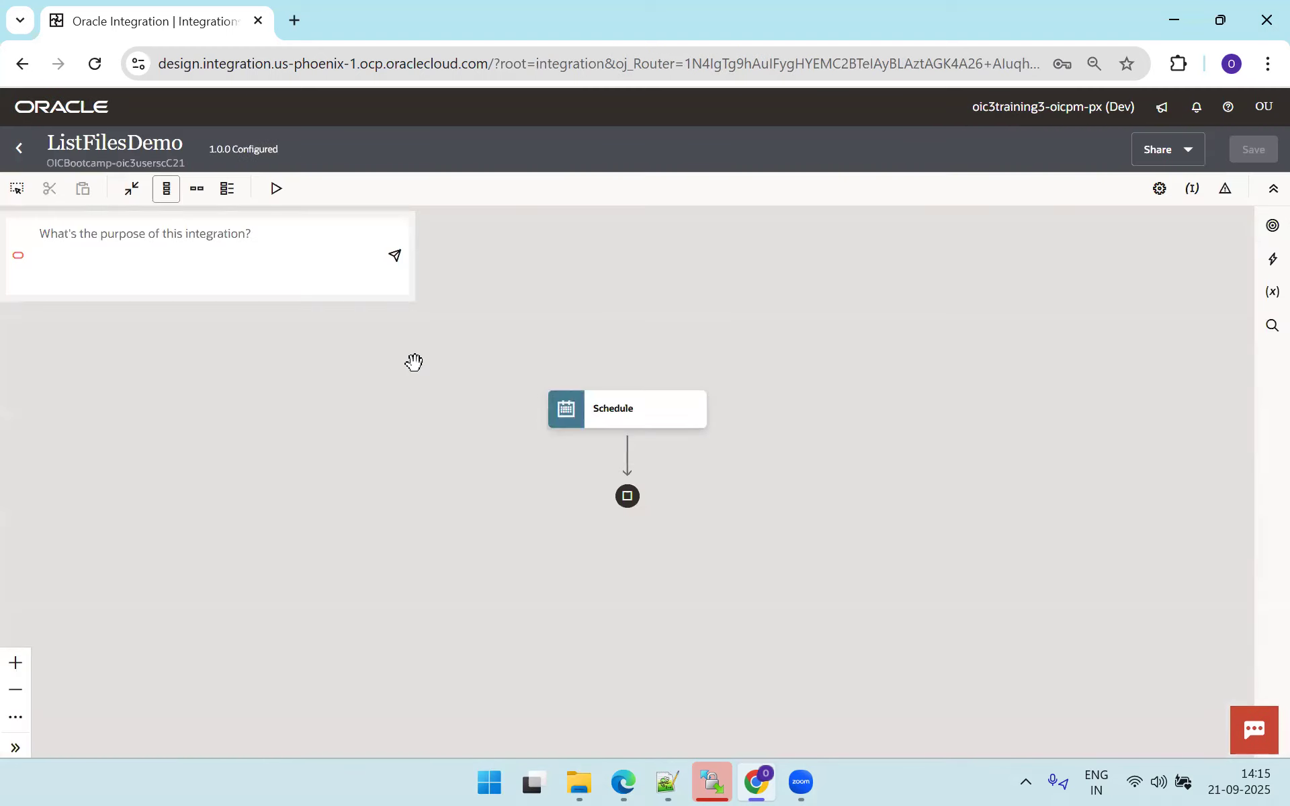
Set the integration canvas to horizontal layout and add an FTP_CONNECTION invoke after the Schedule node.
left_click(197, 189)
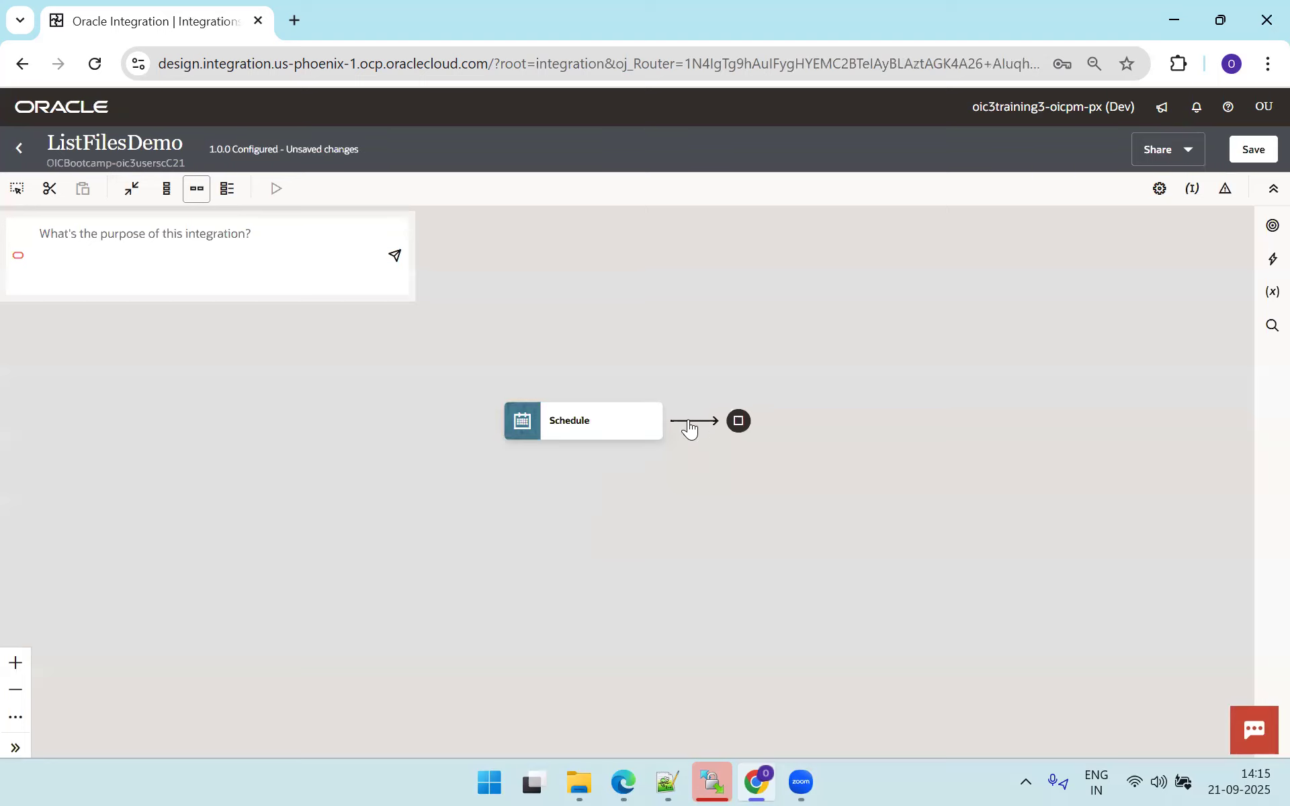
left_click(693, 422)
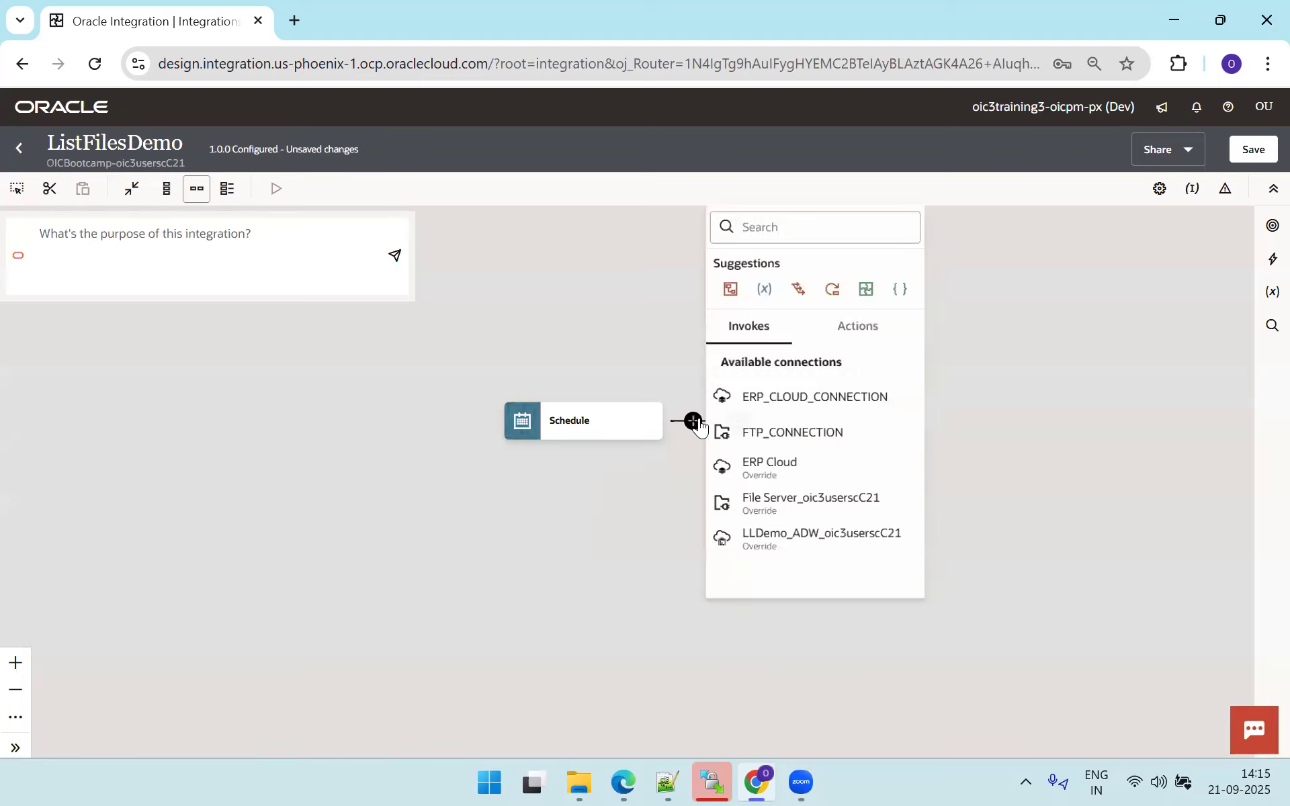
left_click(771, 443)
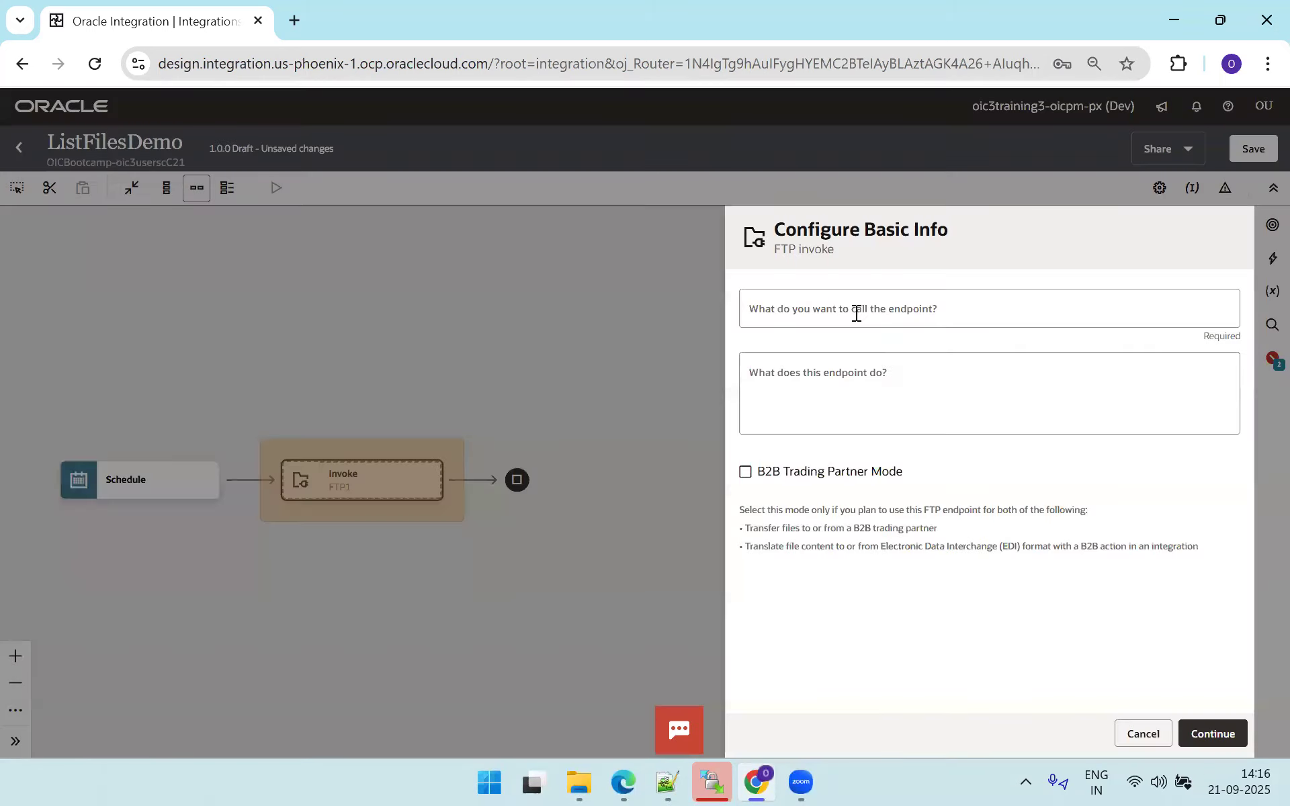
Name the FTP endpoint ListFilesInFTP, enter the same text as its description, and leave dynamic connection disabled.
left_click(856, 314)
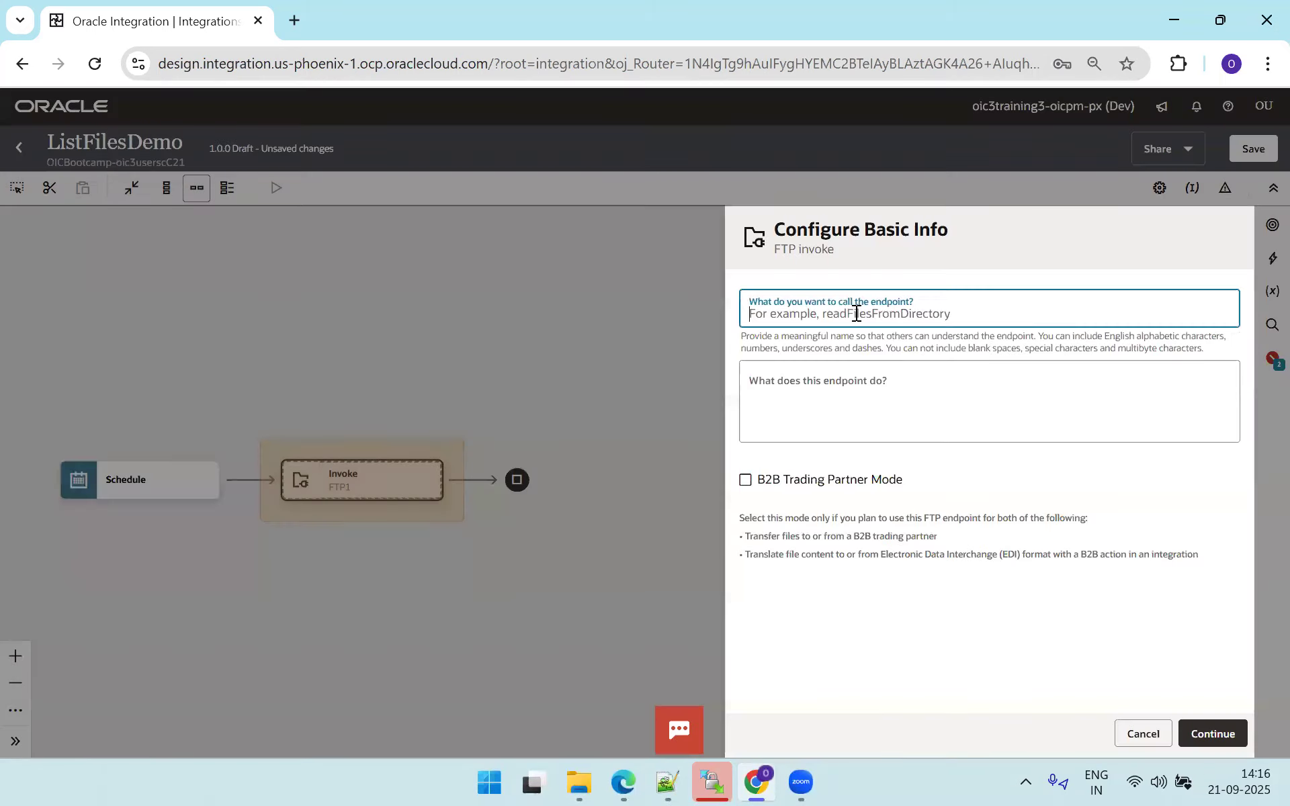
type("ListFiles")
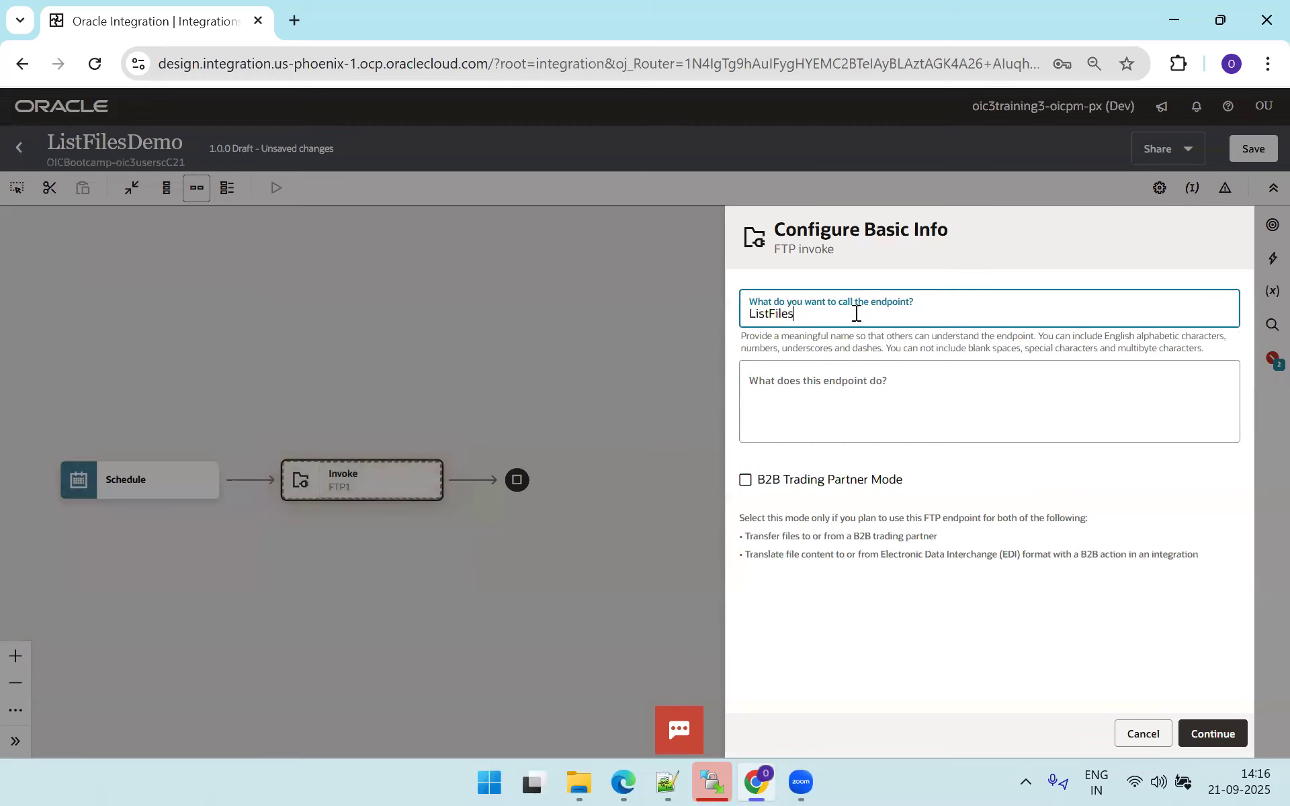
key("Tab")
left_click(856, 314)
key("ctrl+a")
left_click(866, 401)
type("ListFilesInFTP")
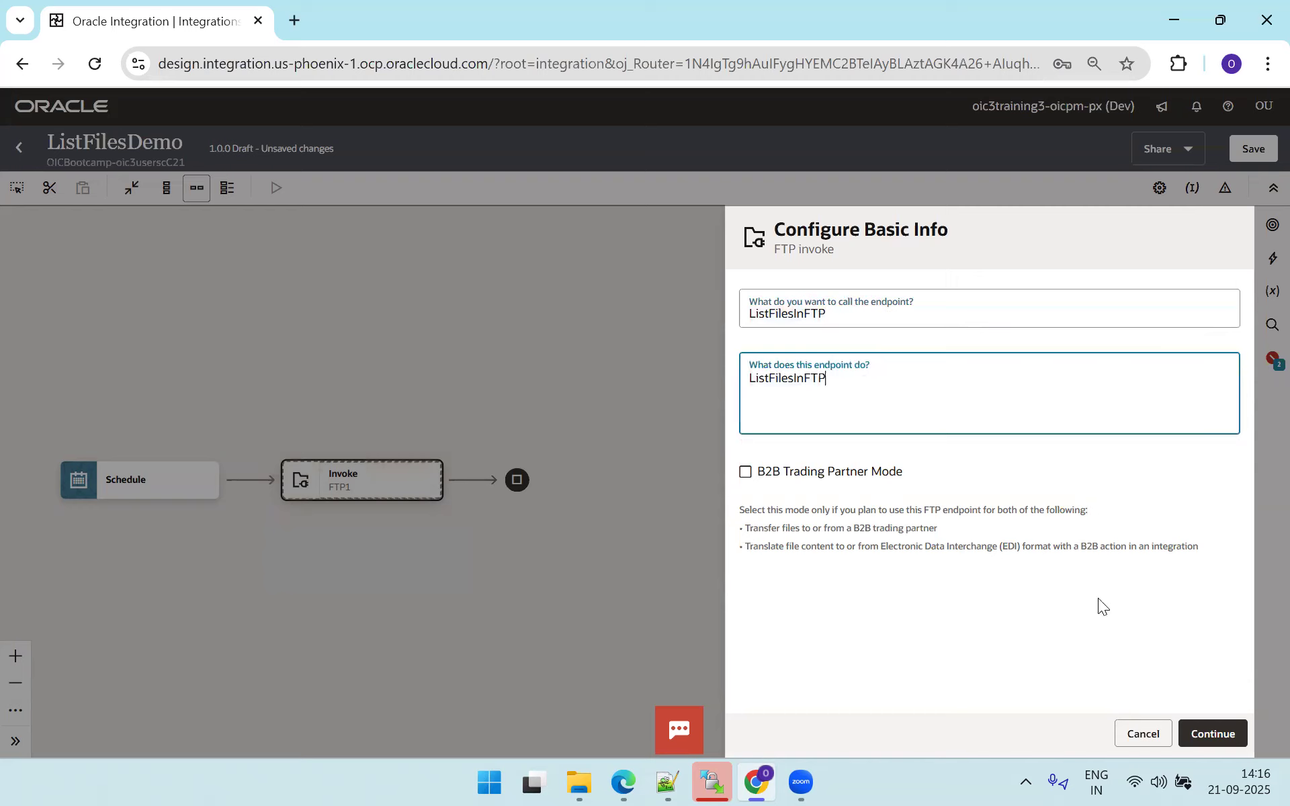
left_click(1212, 732)
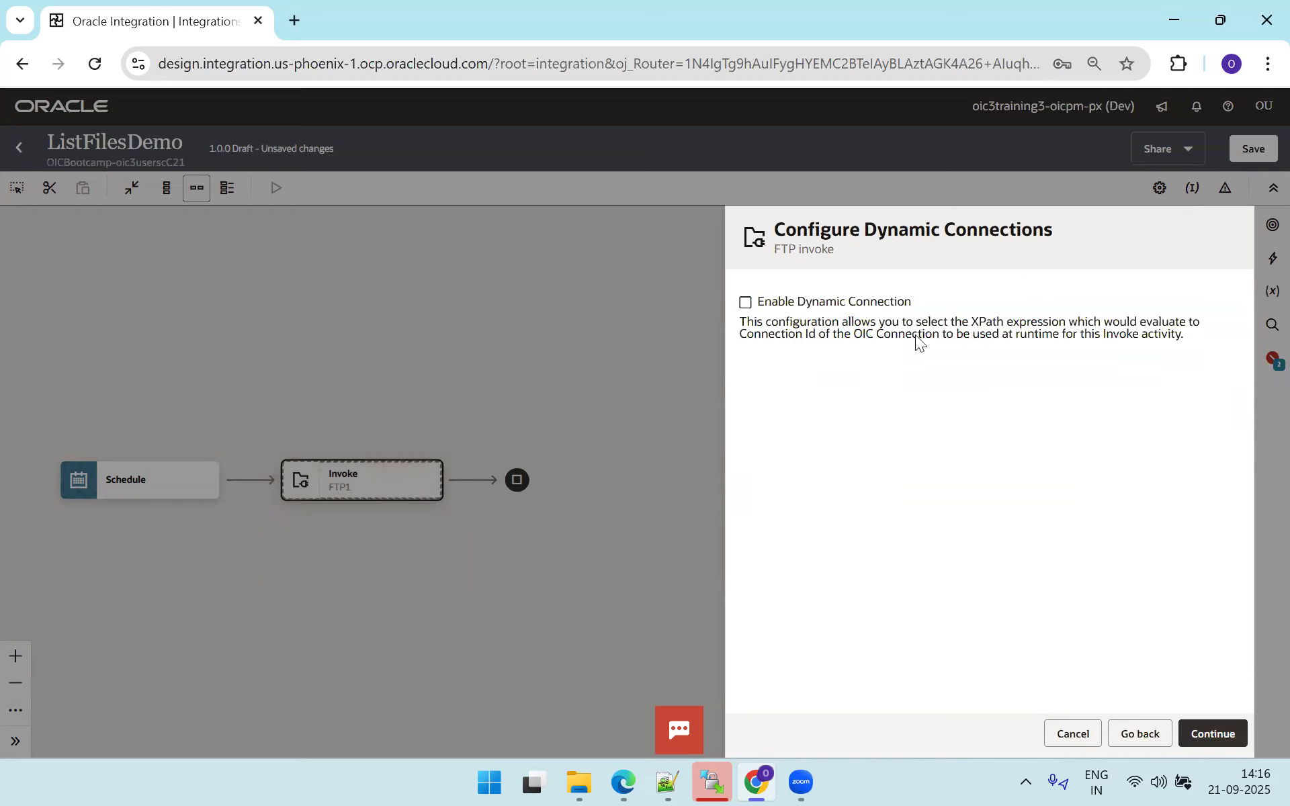
left_click(1211, 733)
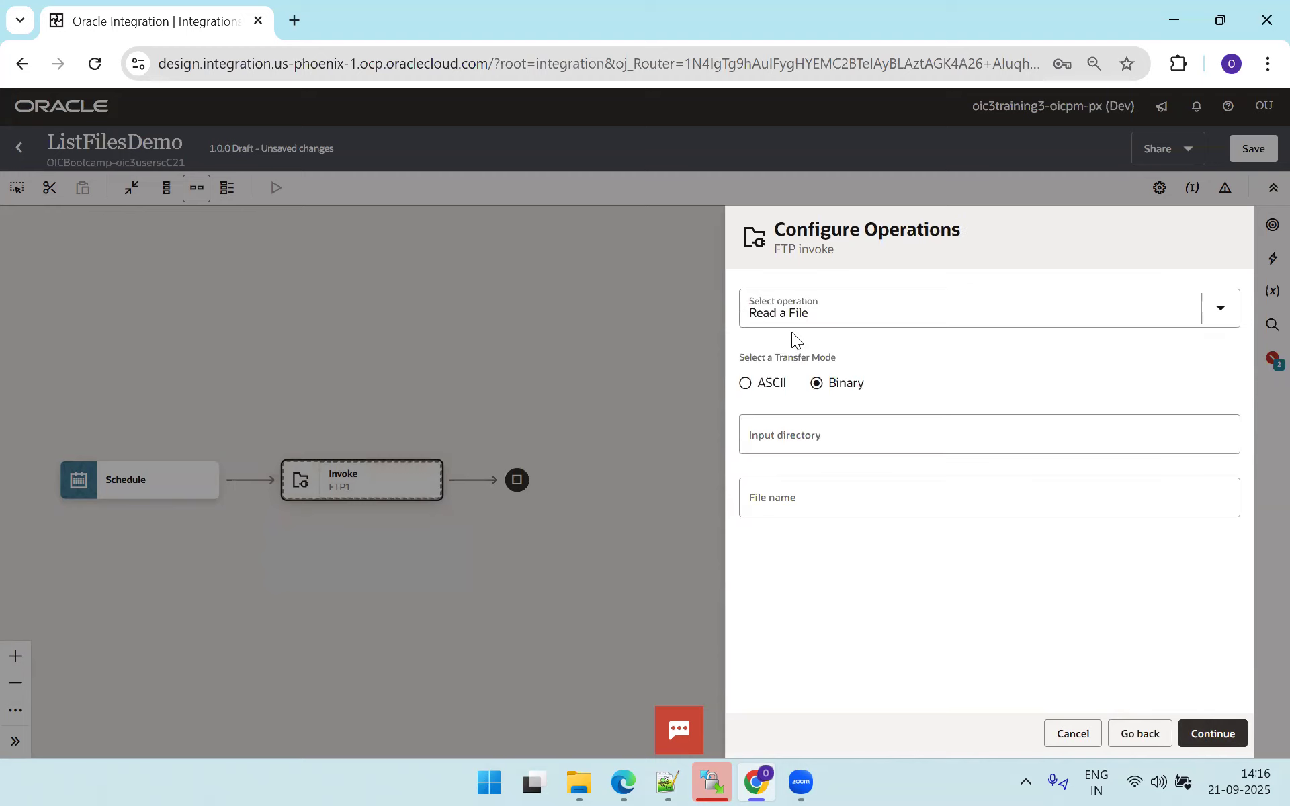
Select the List Files operation and use the remote path /upload/users/oic3userscC21 copied from WinSCP as the input directory.
left_click(855, 308)
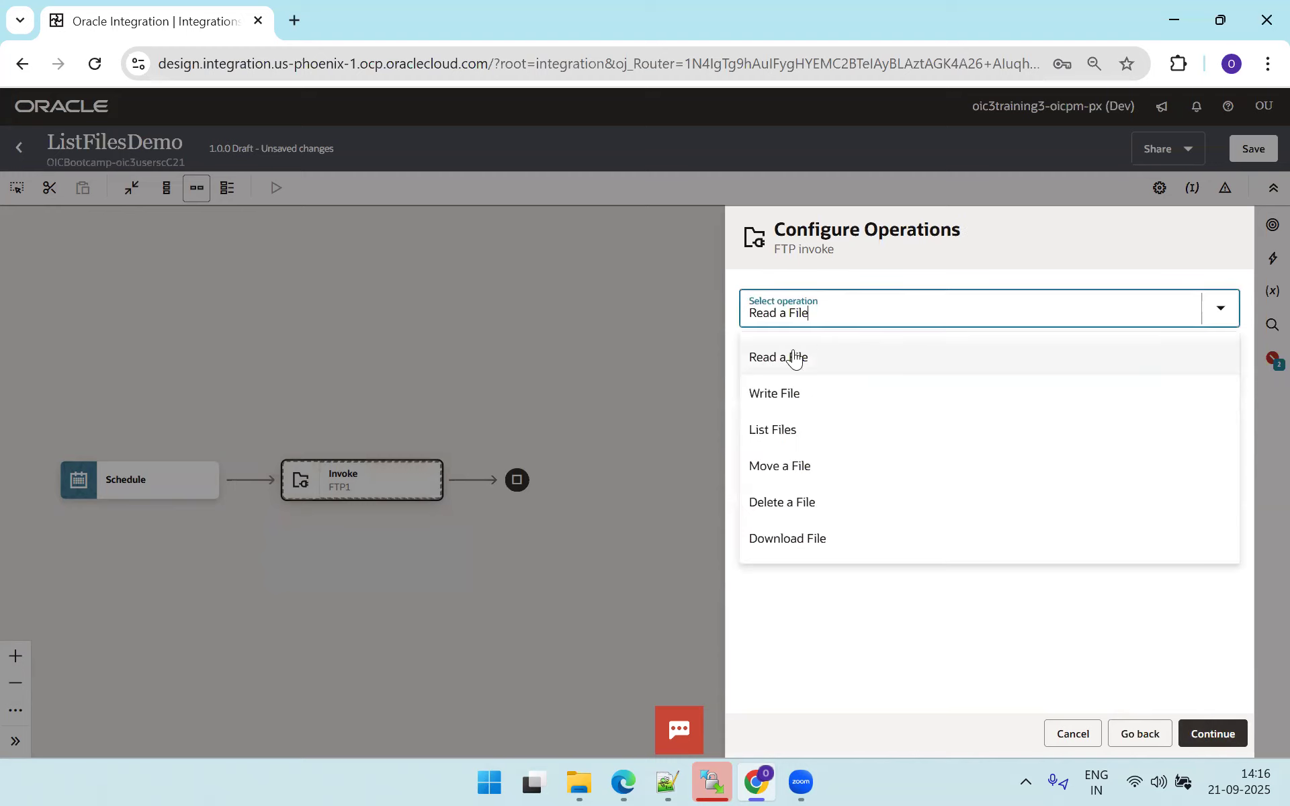
left_click(783, 430)
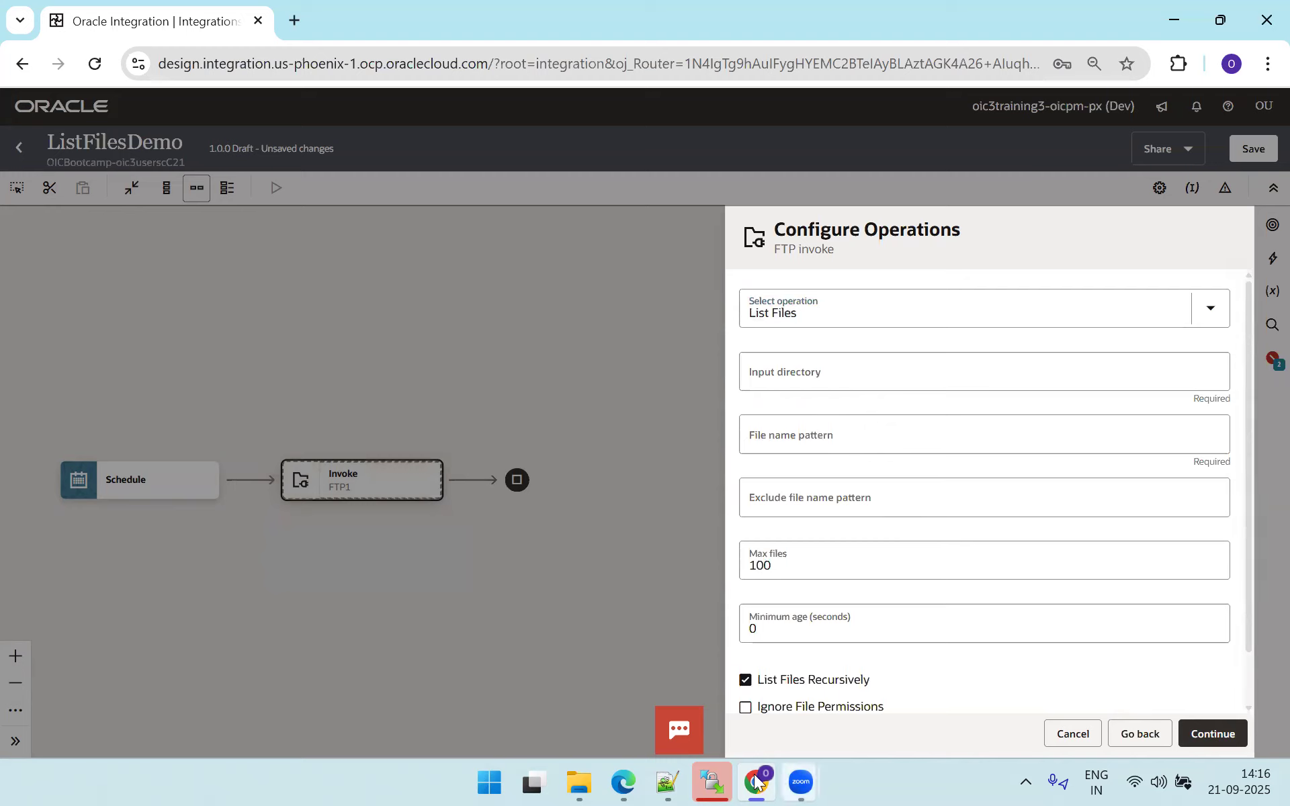
left_click(712, 782)
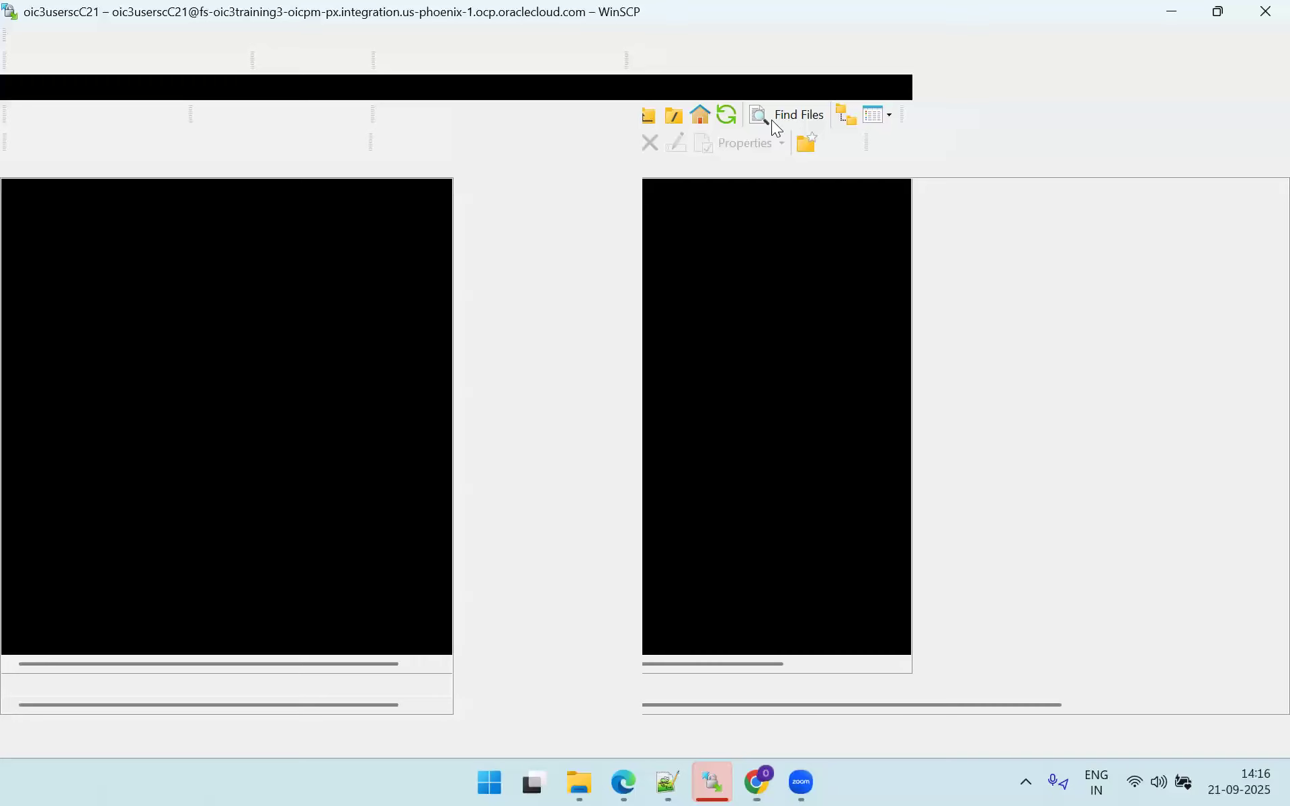
left_click(772, 119)
key("ctrl+c")
left_click(727, 543)
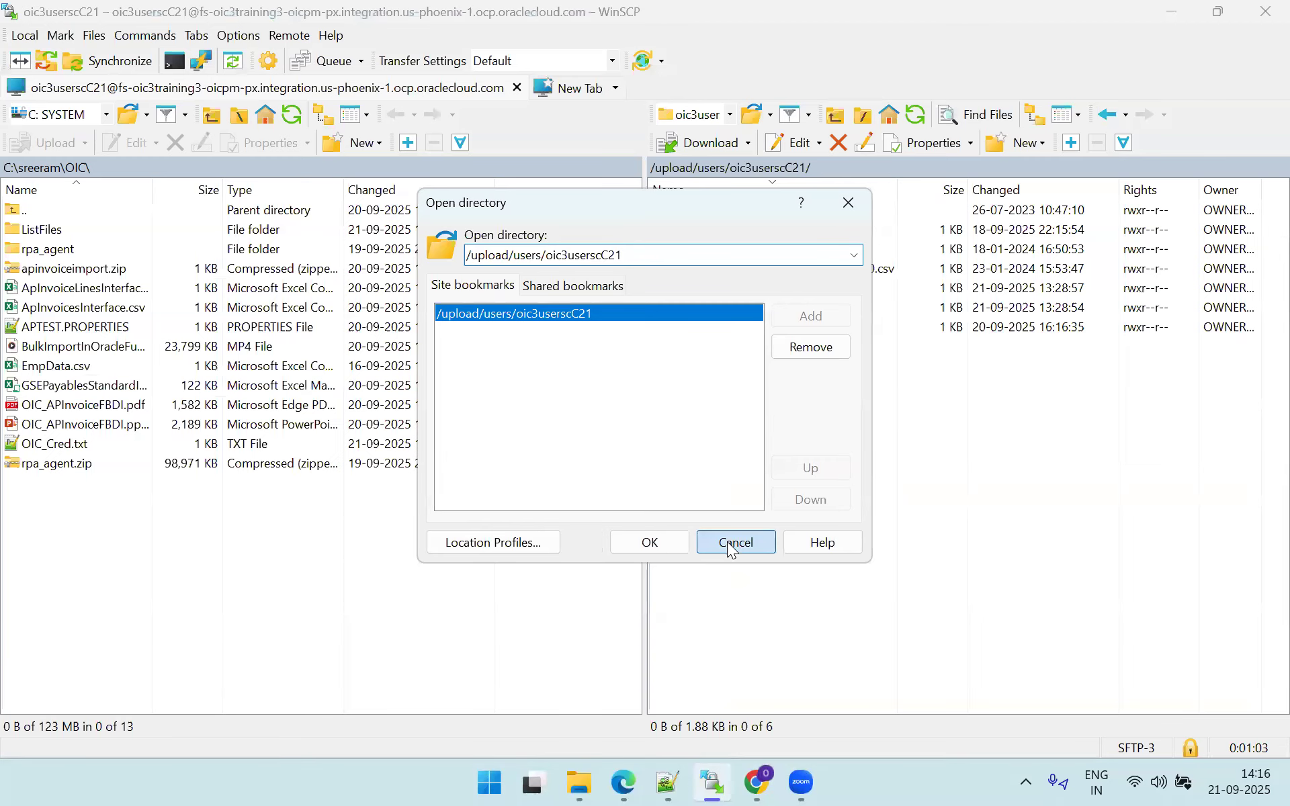
key("alt+Tab")
left_click(821, 312)
left_click(818, 320)
left_click(795, 374)
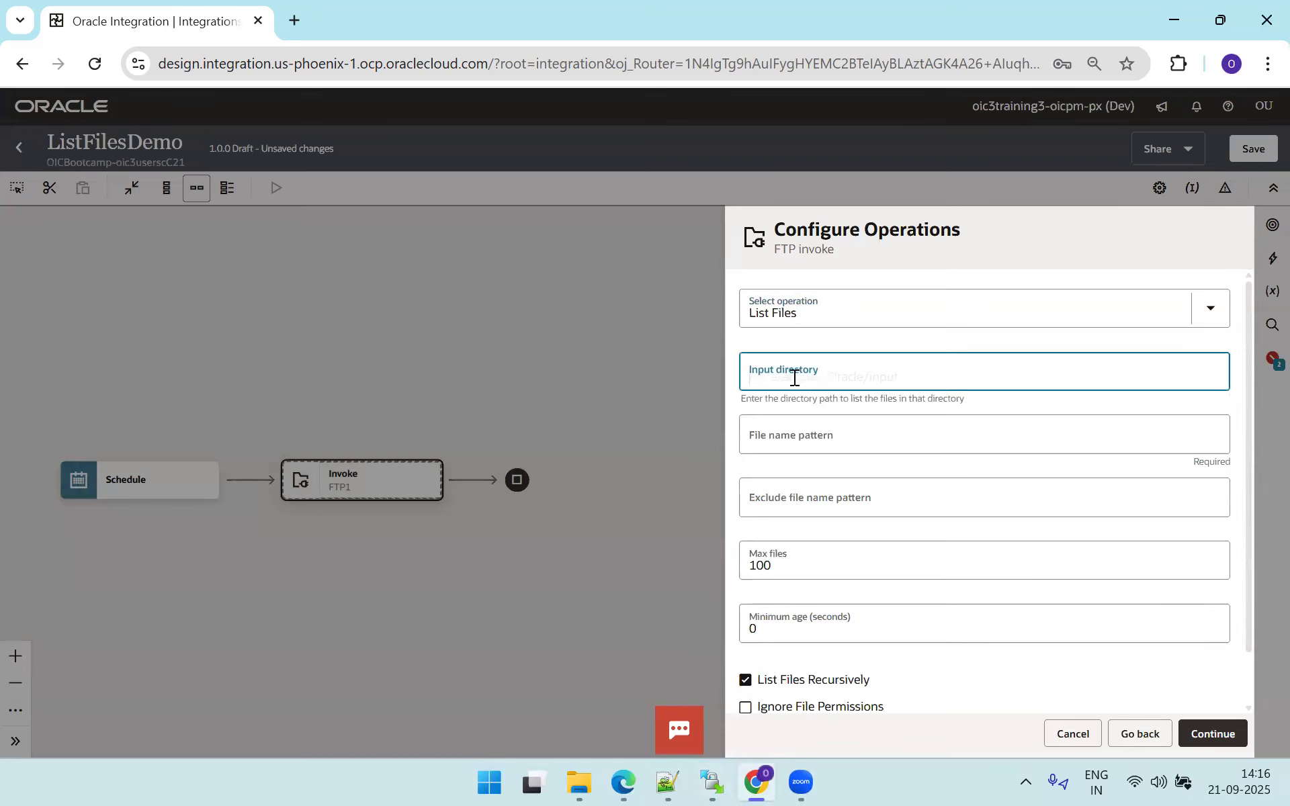
key("ctrl+v")
Set the file name pattern to *.*, enable Ignore File Permissions, and finish the FTP invoke configuration.
left_click(790, 432)
type("*.")
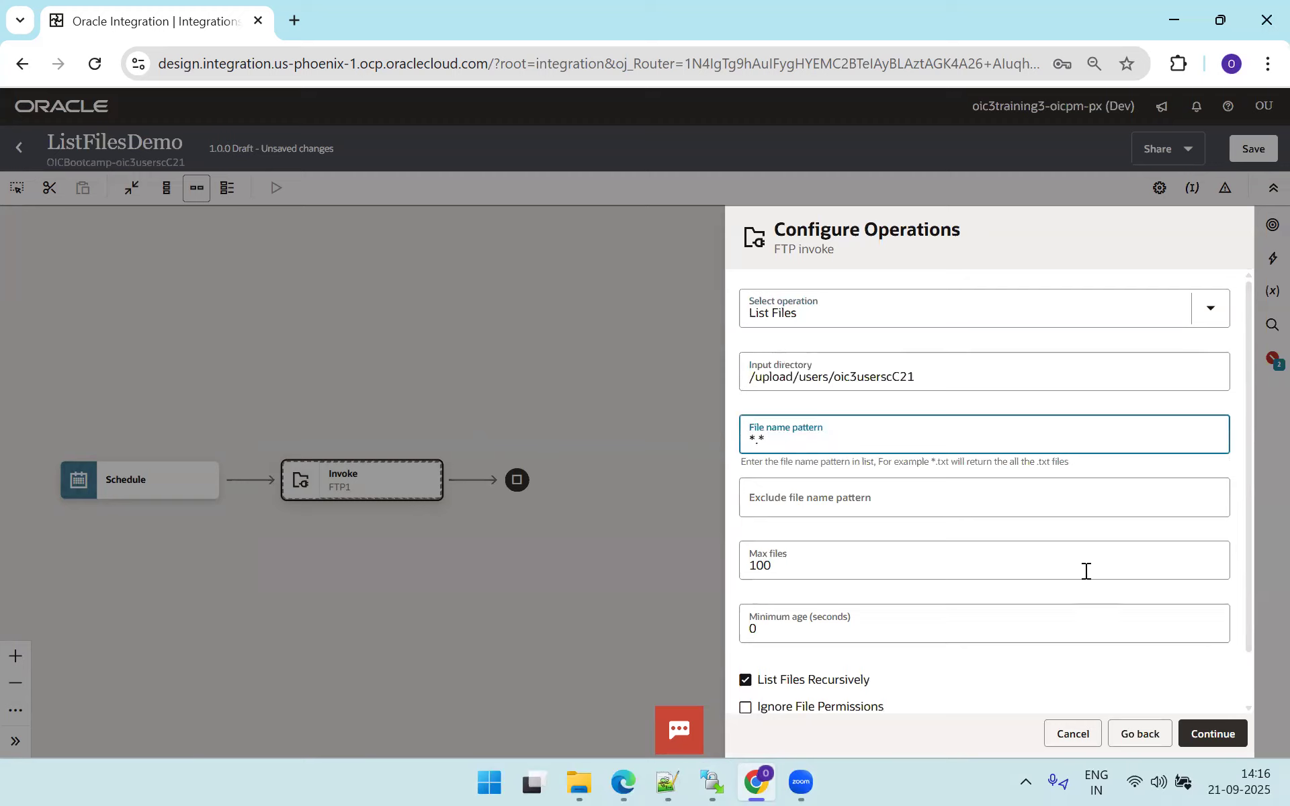
left_click(745, 708)
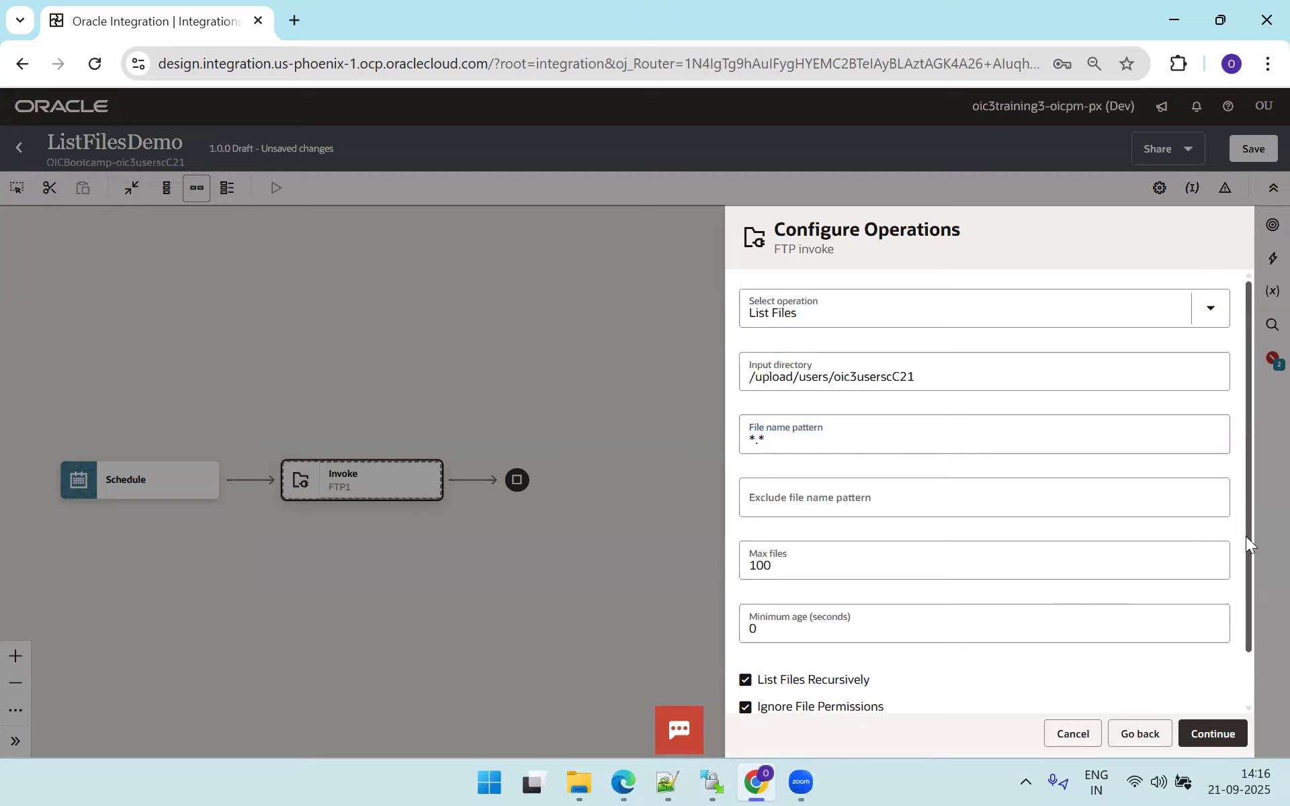
scroll(1244, 548, "down", 2)
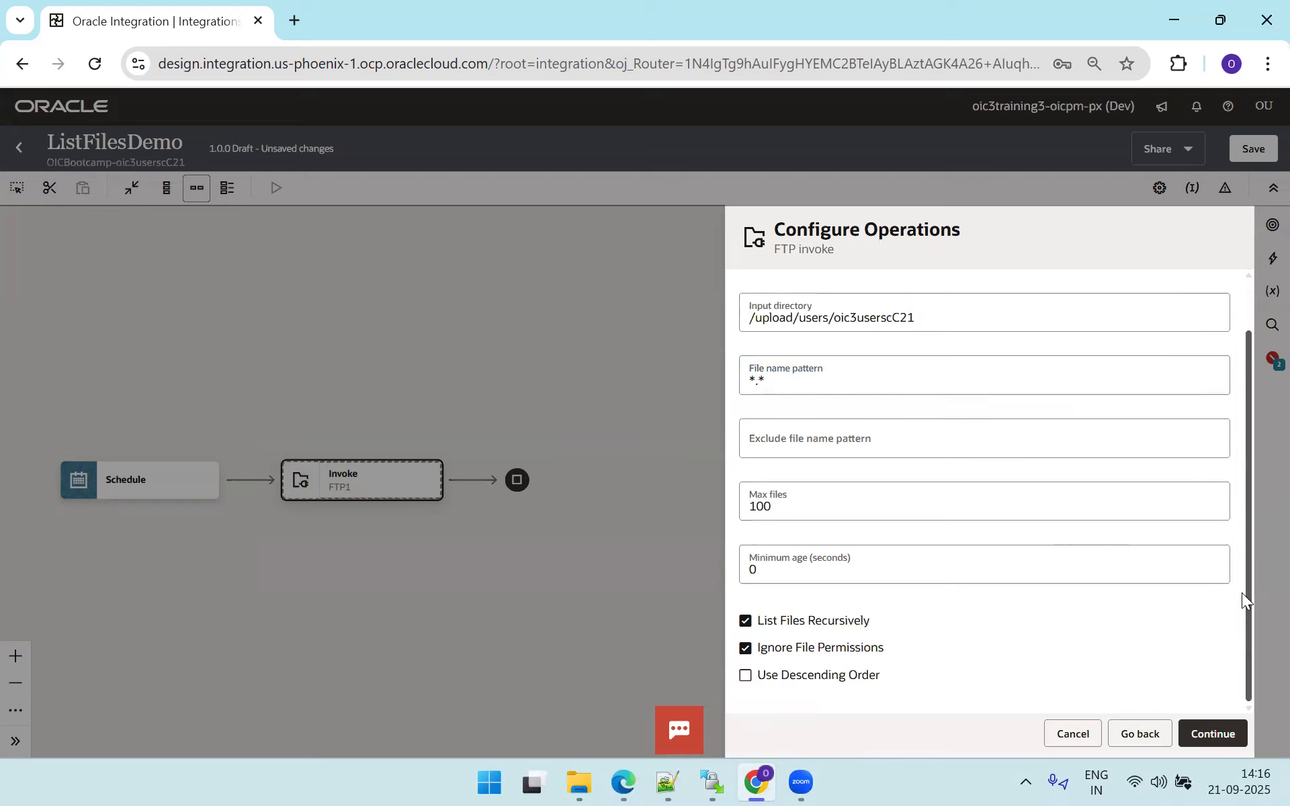
left_click(1214, 733)
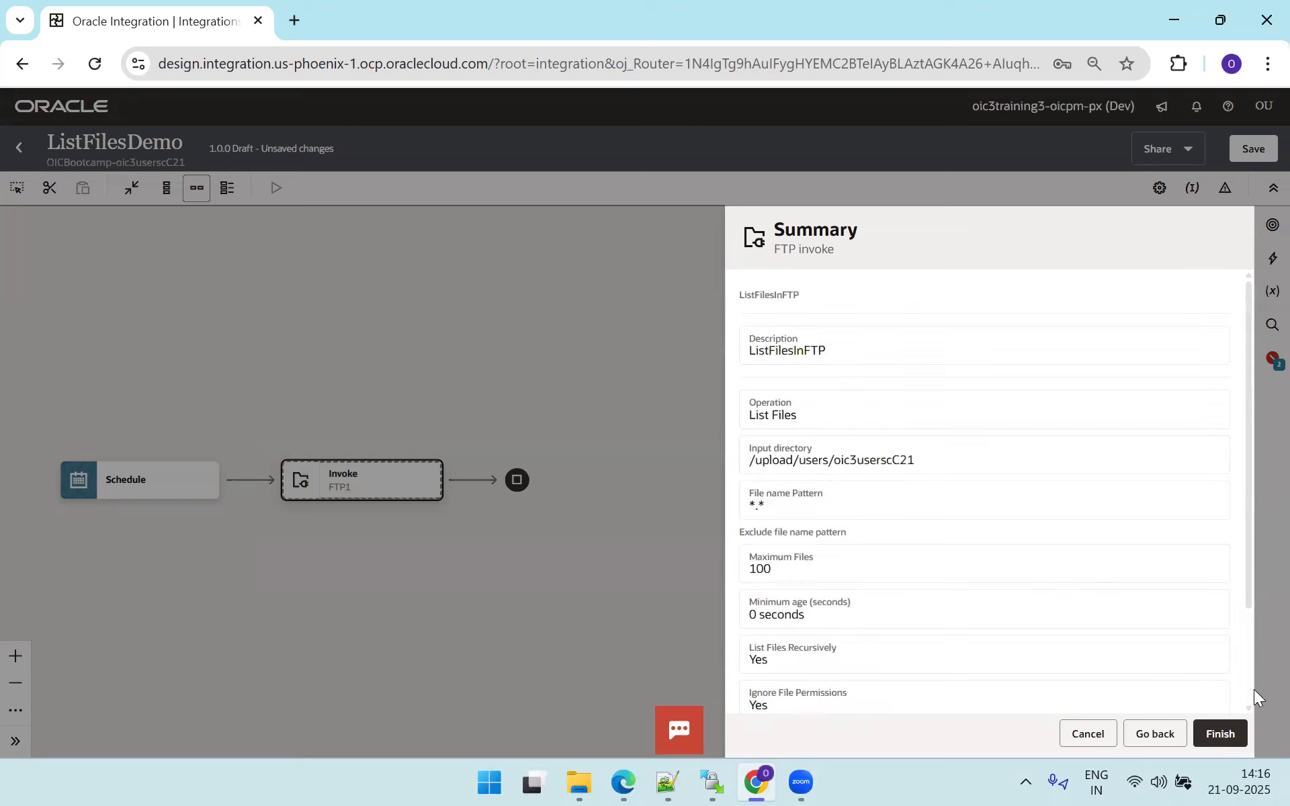
left_click(1219, 734)
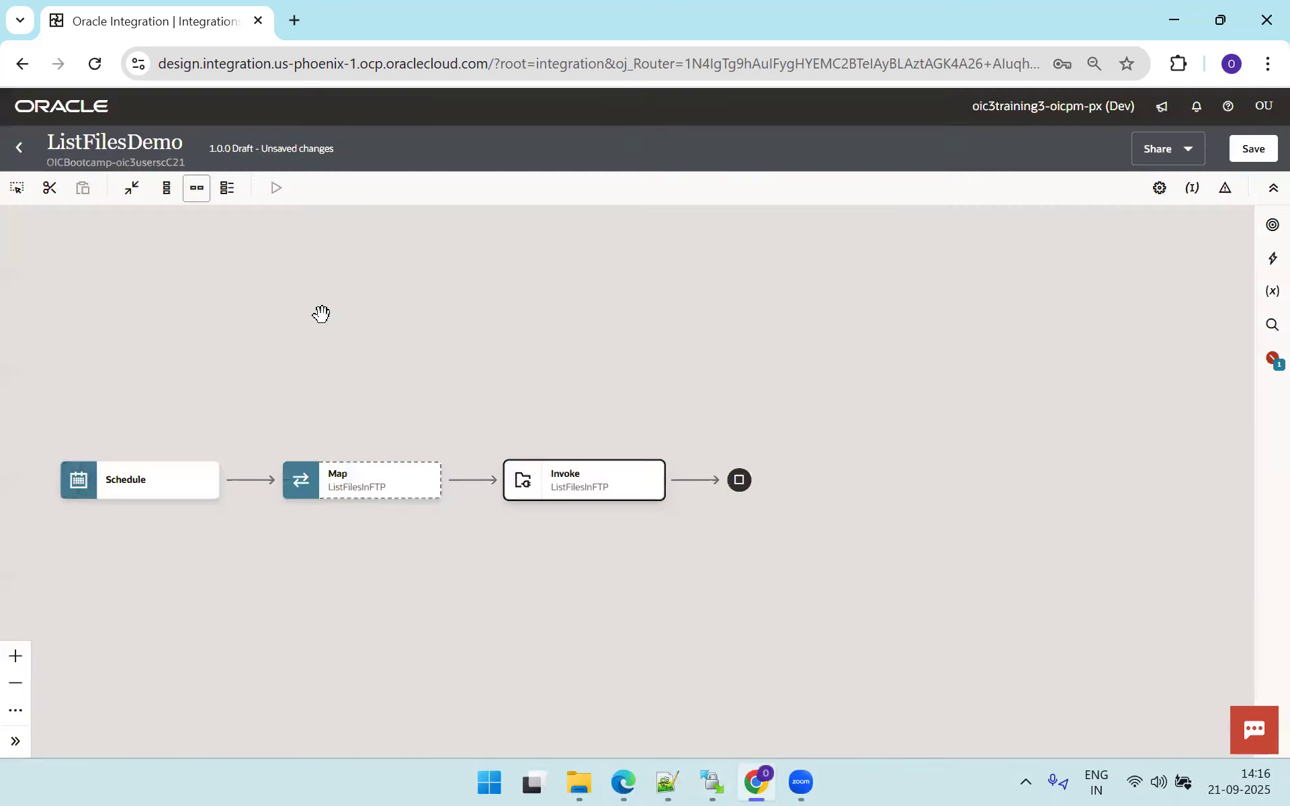
Add a For each action after the ListFilesInFTP invoke.
left_click_drag(282, 314, 320, 231)
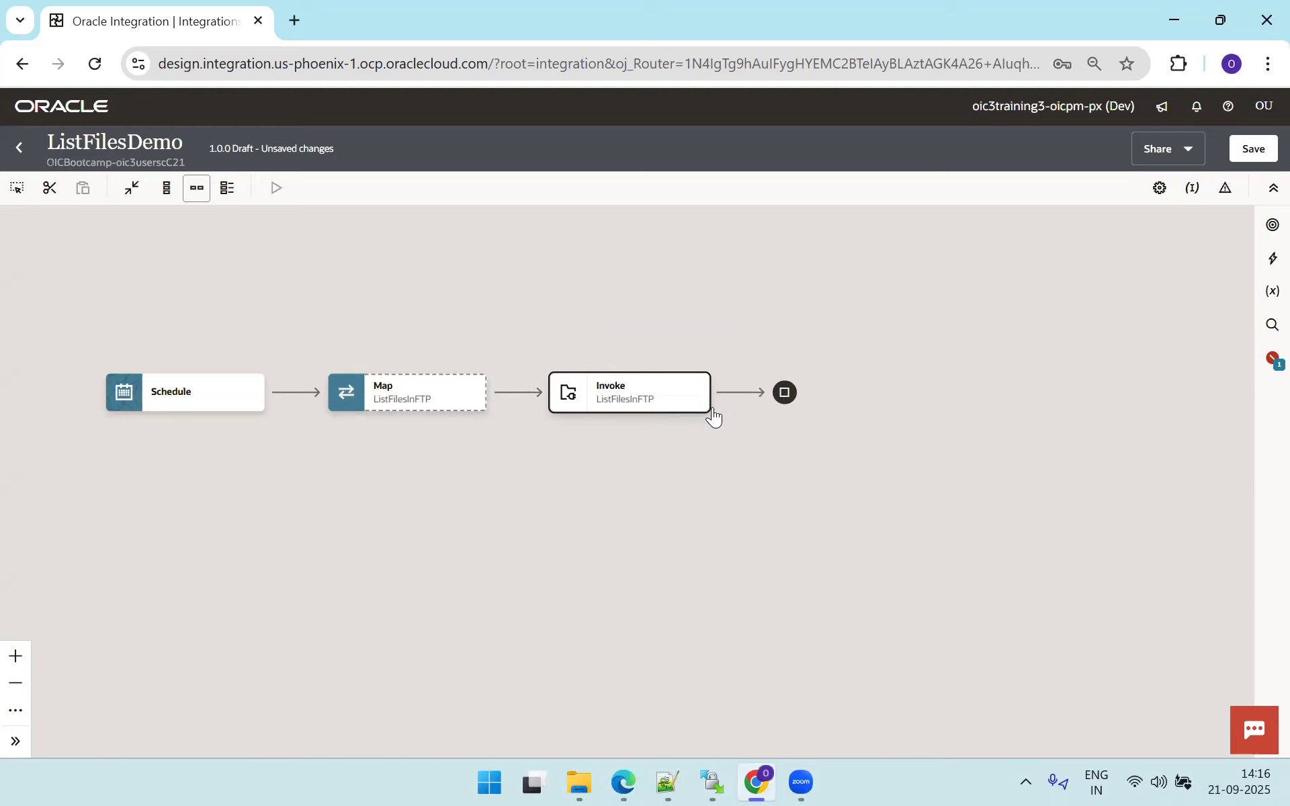
mouse_move(738, 395)
left_click(739, 395)
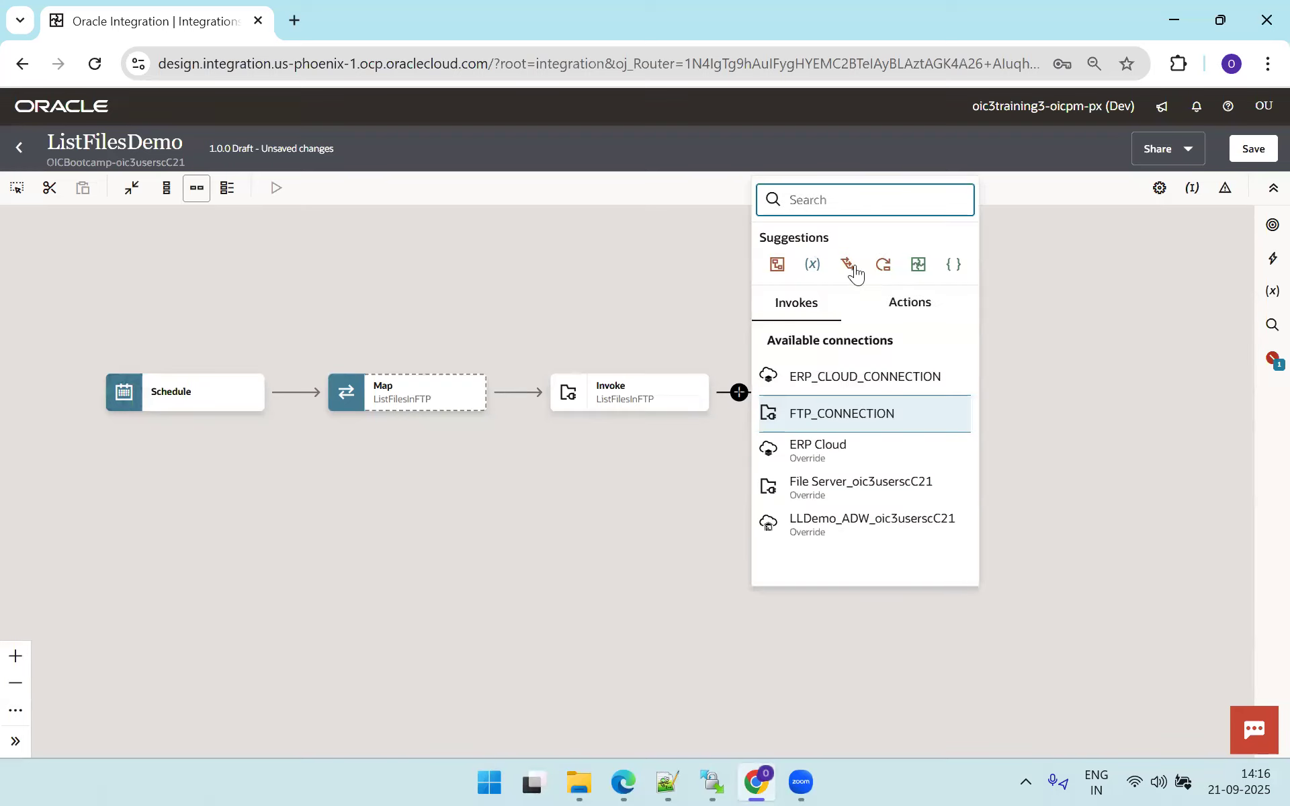
left_click(909, 303)
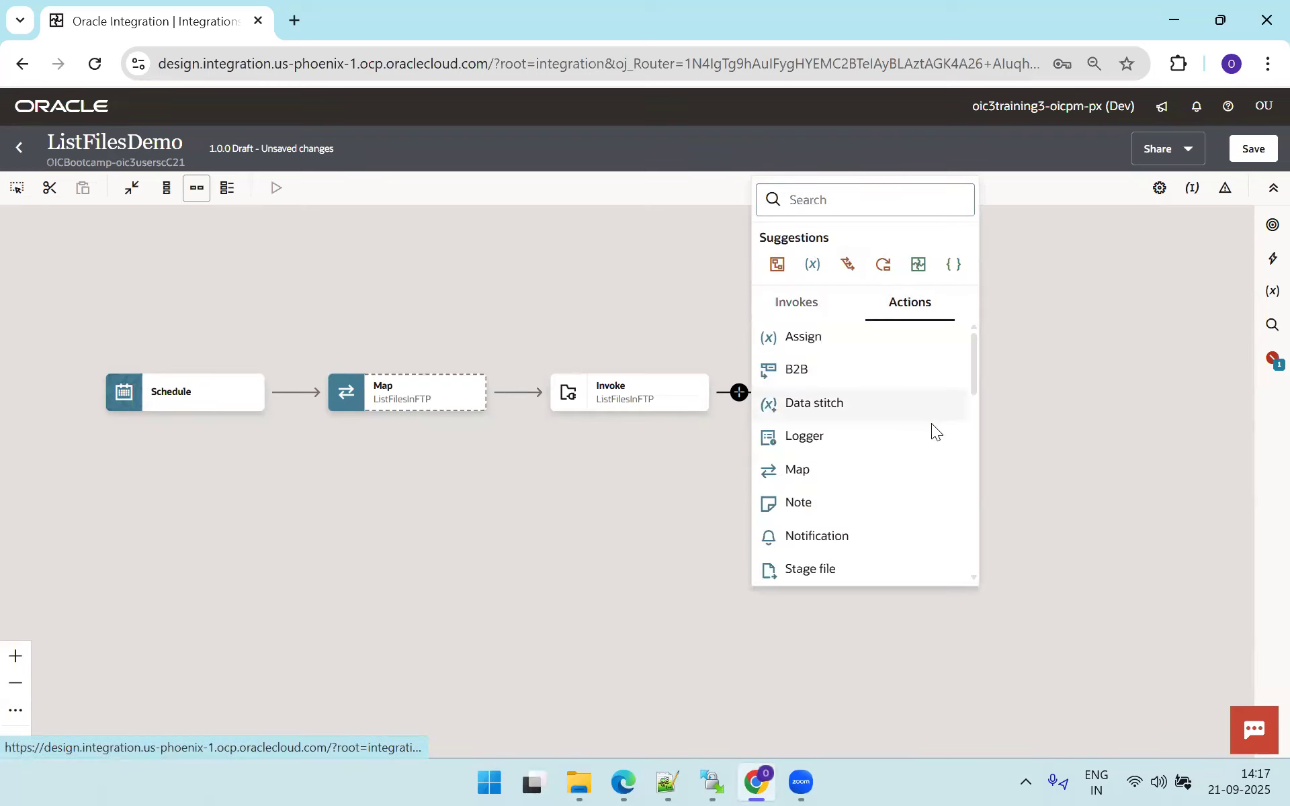
left_click_drag(973, 387, 978, 467)
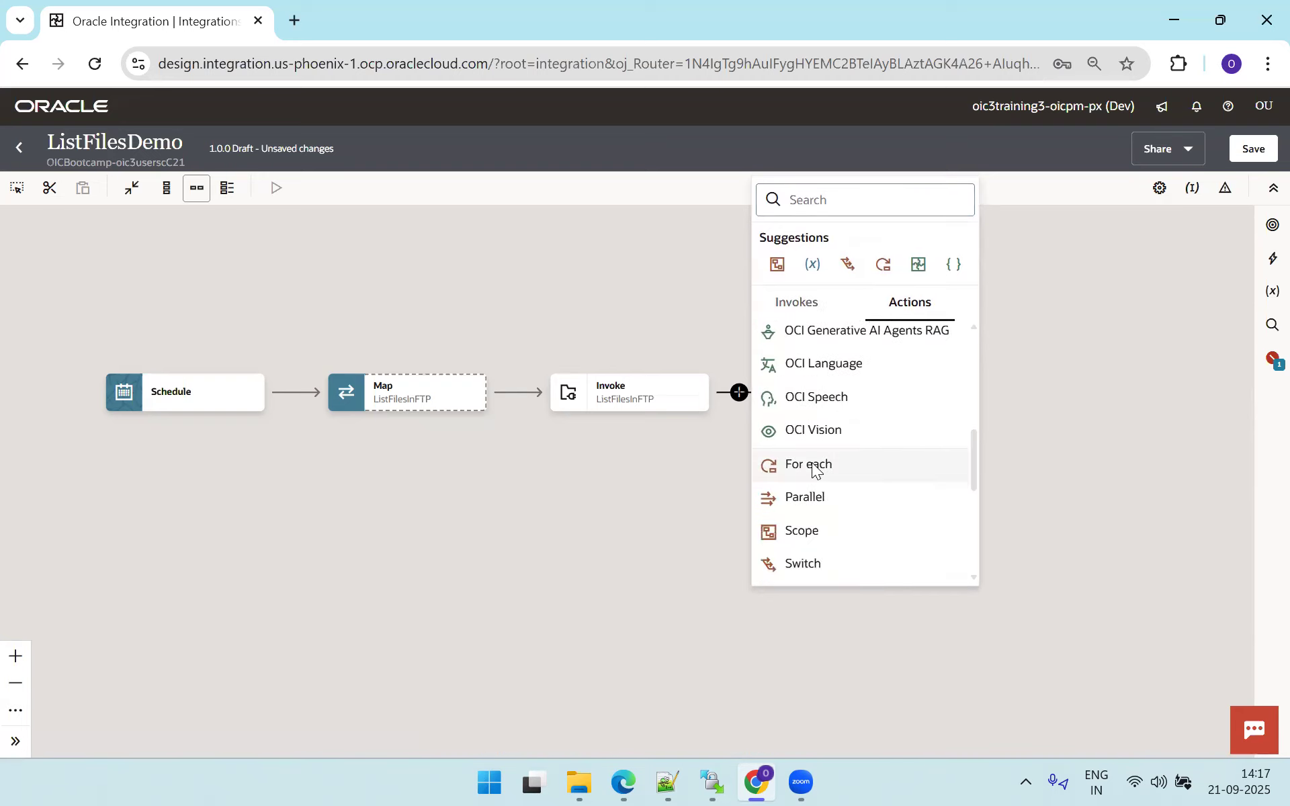
left_click(812, 465)
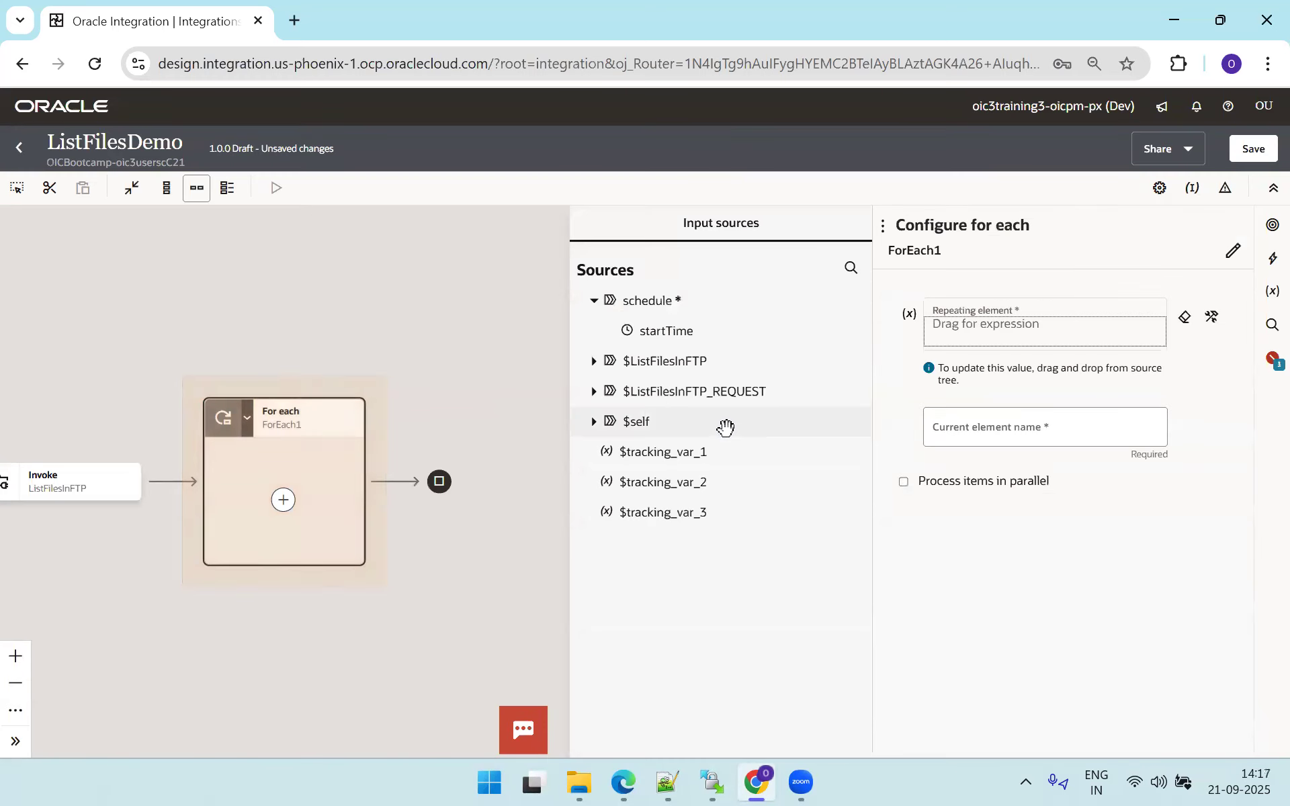
Map the File element from the ListFilesInFTP response's FileList as the repeating element of ForEach1 and review the loop configuration.
left_click(594, 363)
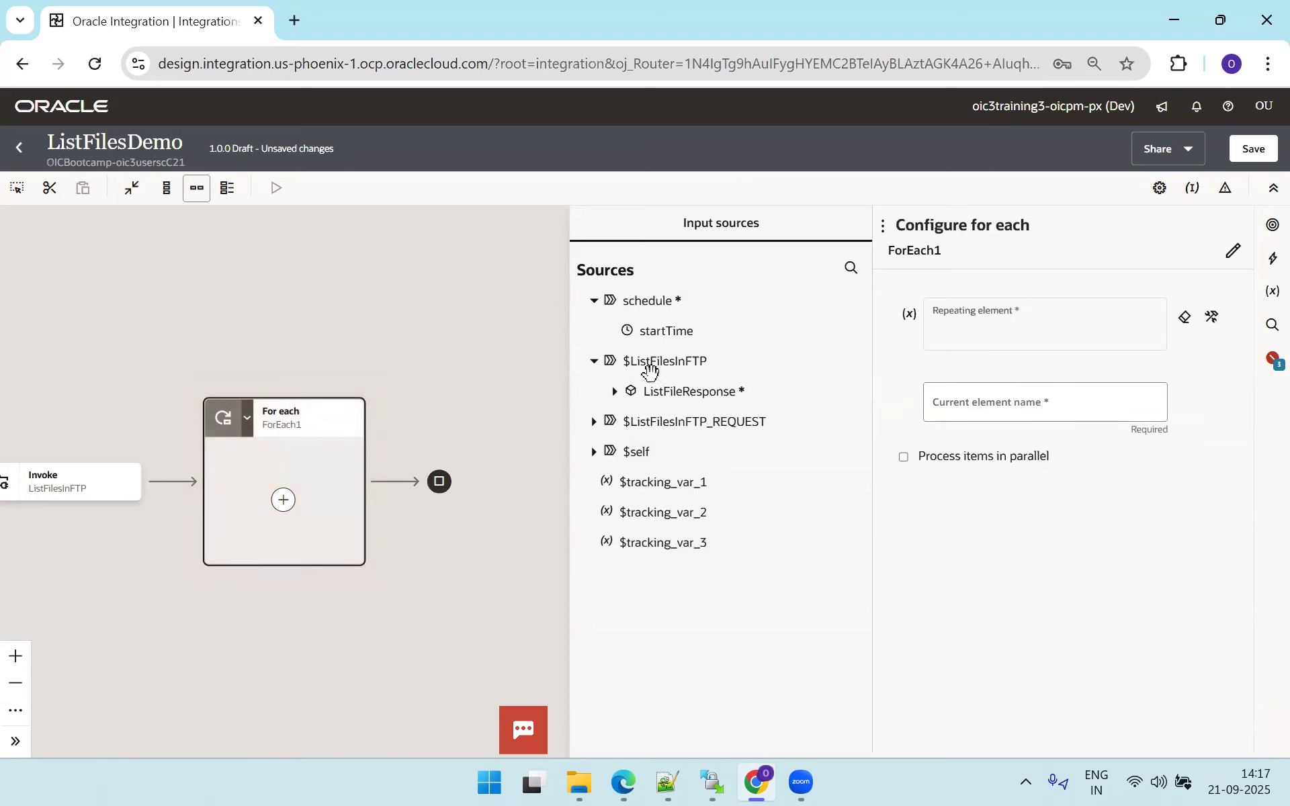
left_click(614, 391)
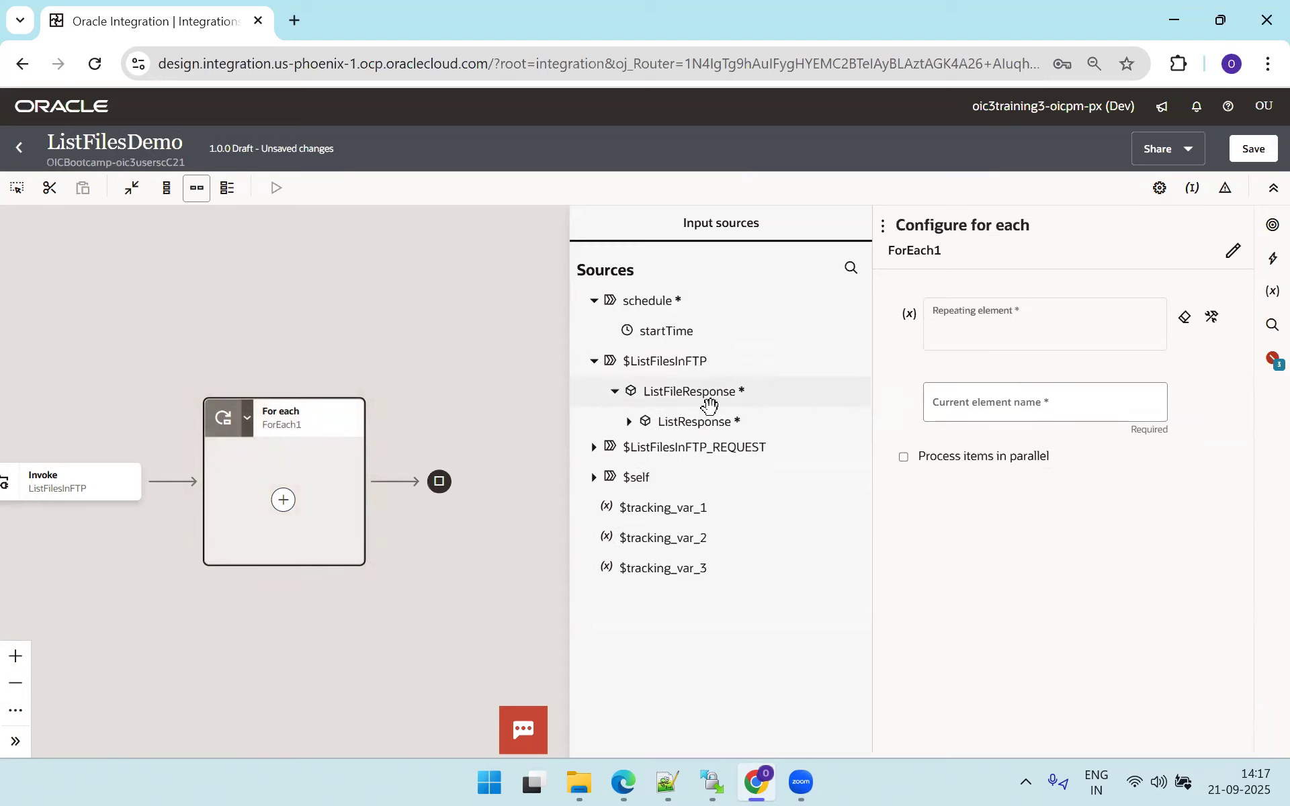
left_click(629, 424)
left_click(644, 513)
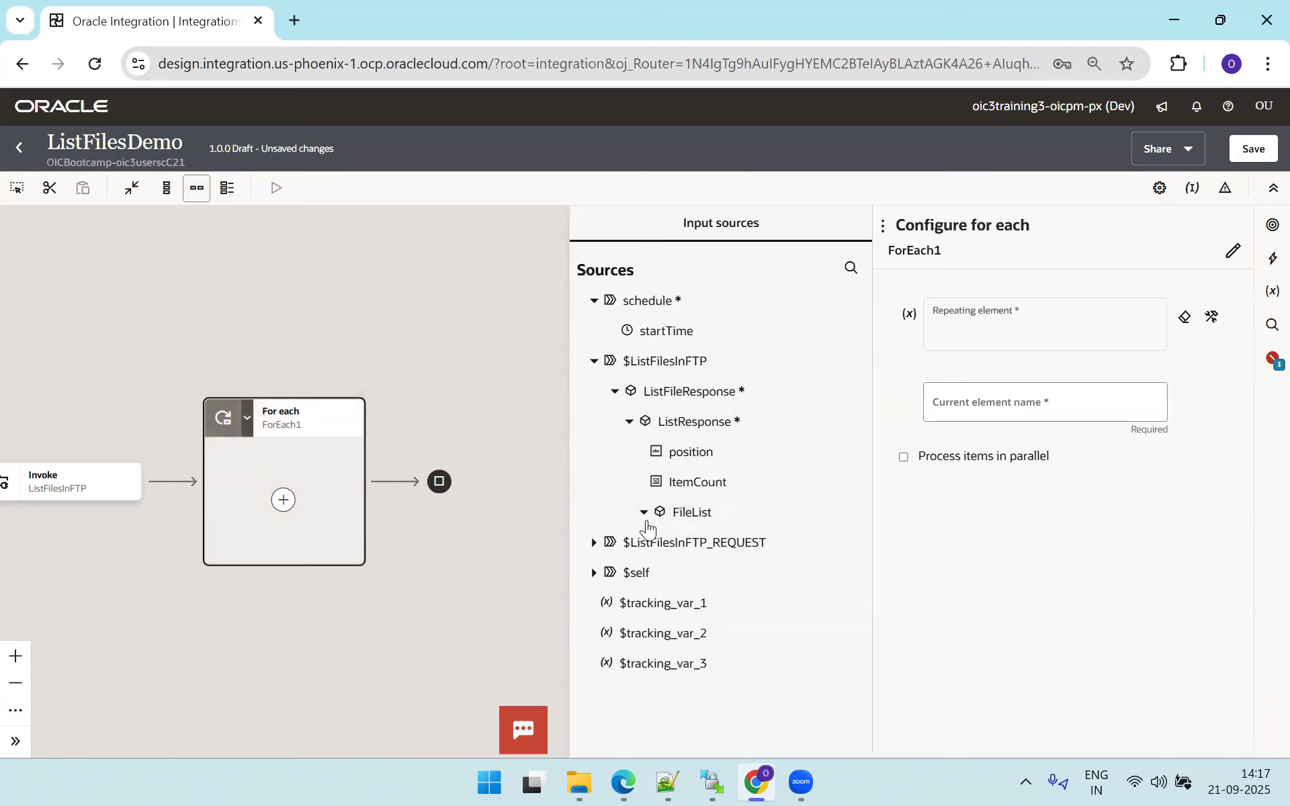
left_click(659, 542)
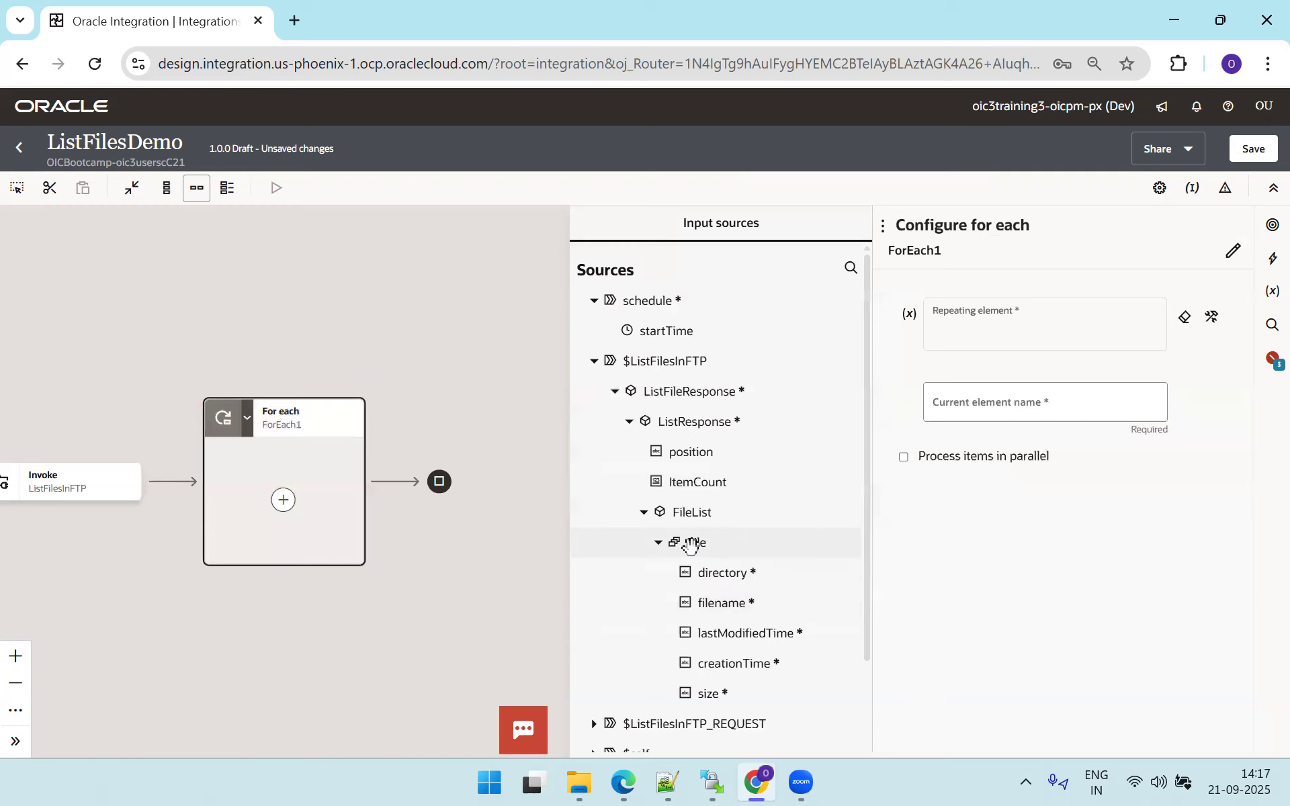
left_click_drag(691, 545, 999, 341)
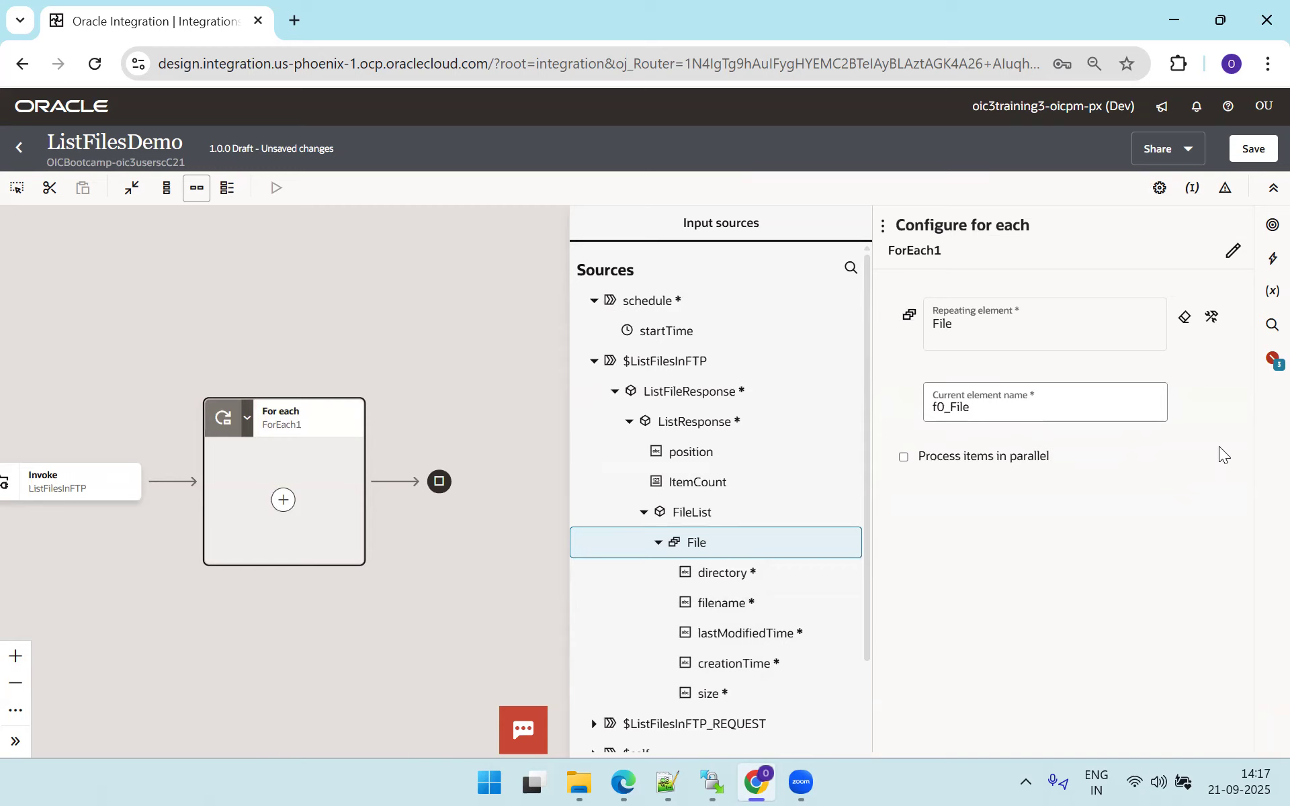
left_click(470, 319)
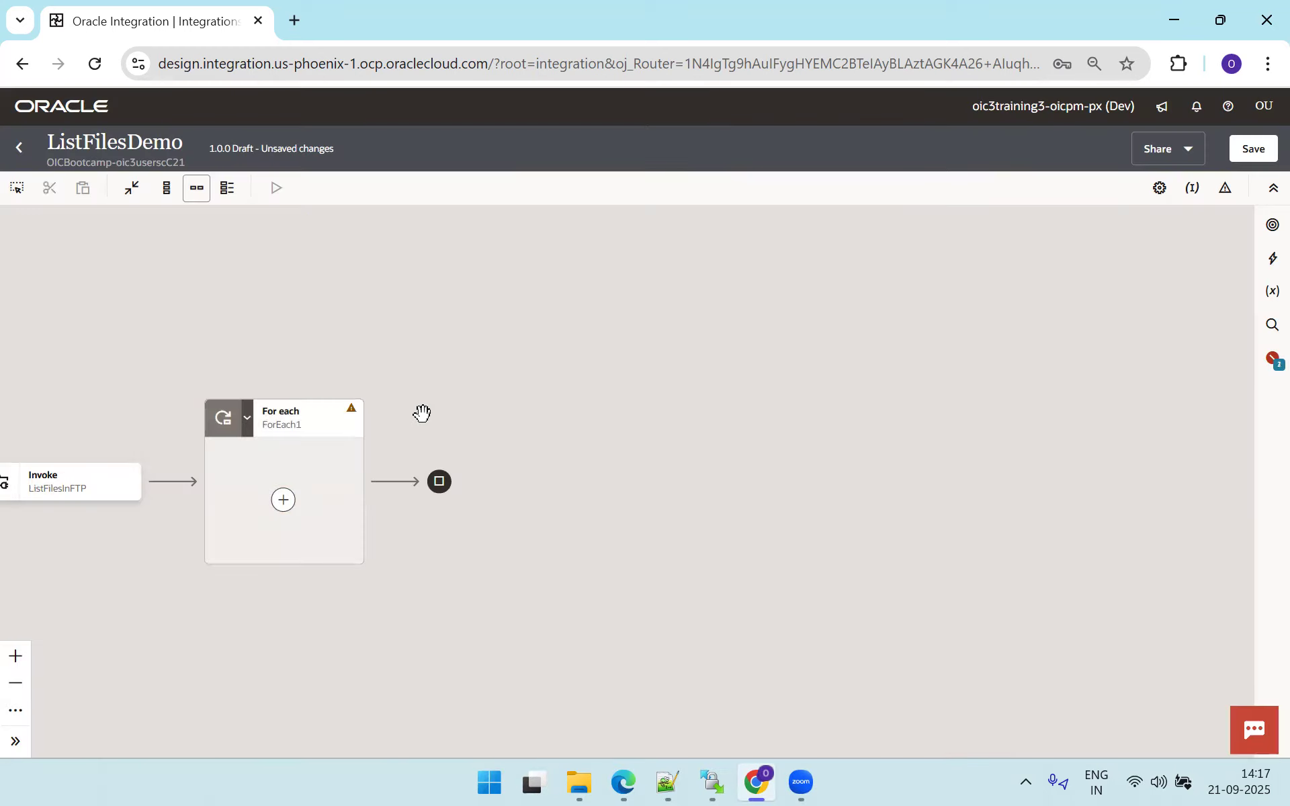
left_click(360, 428)
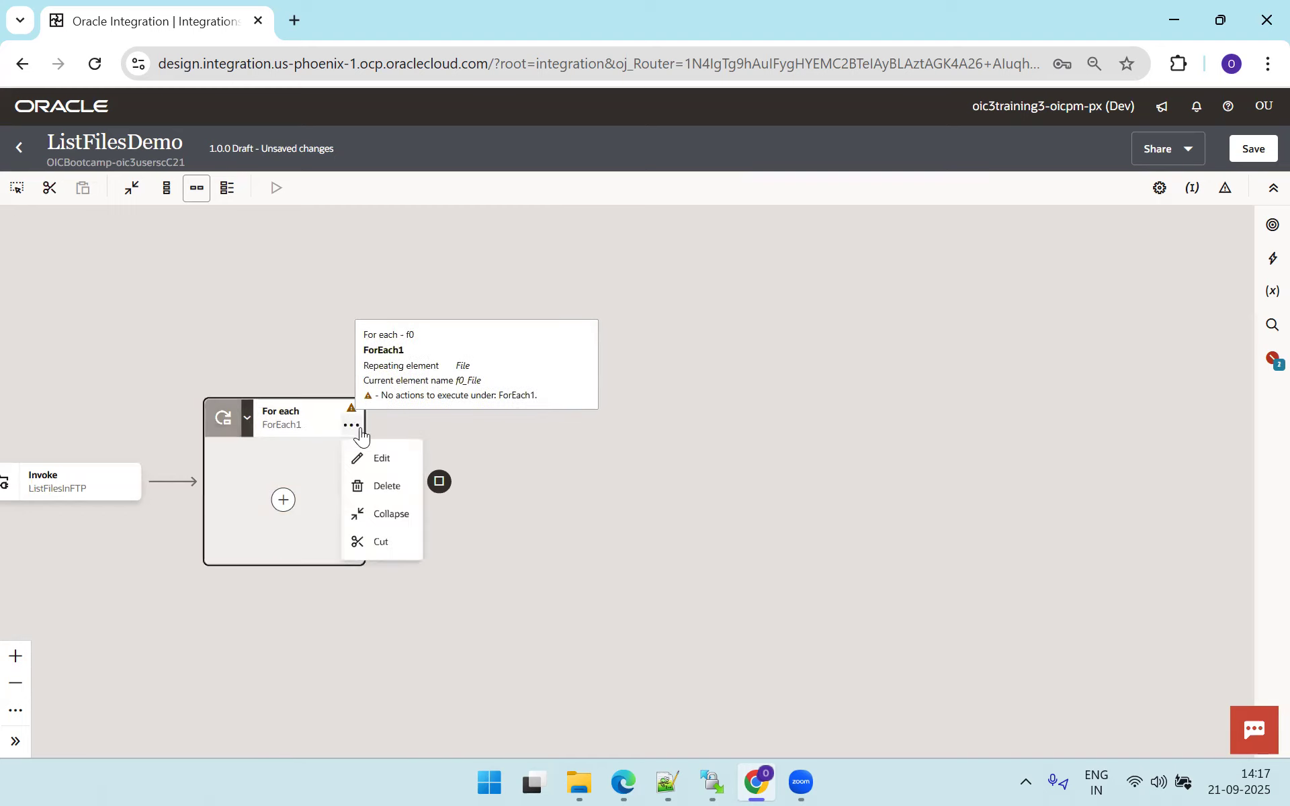
left_click(378, 458)
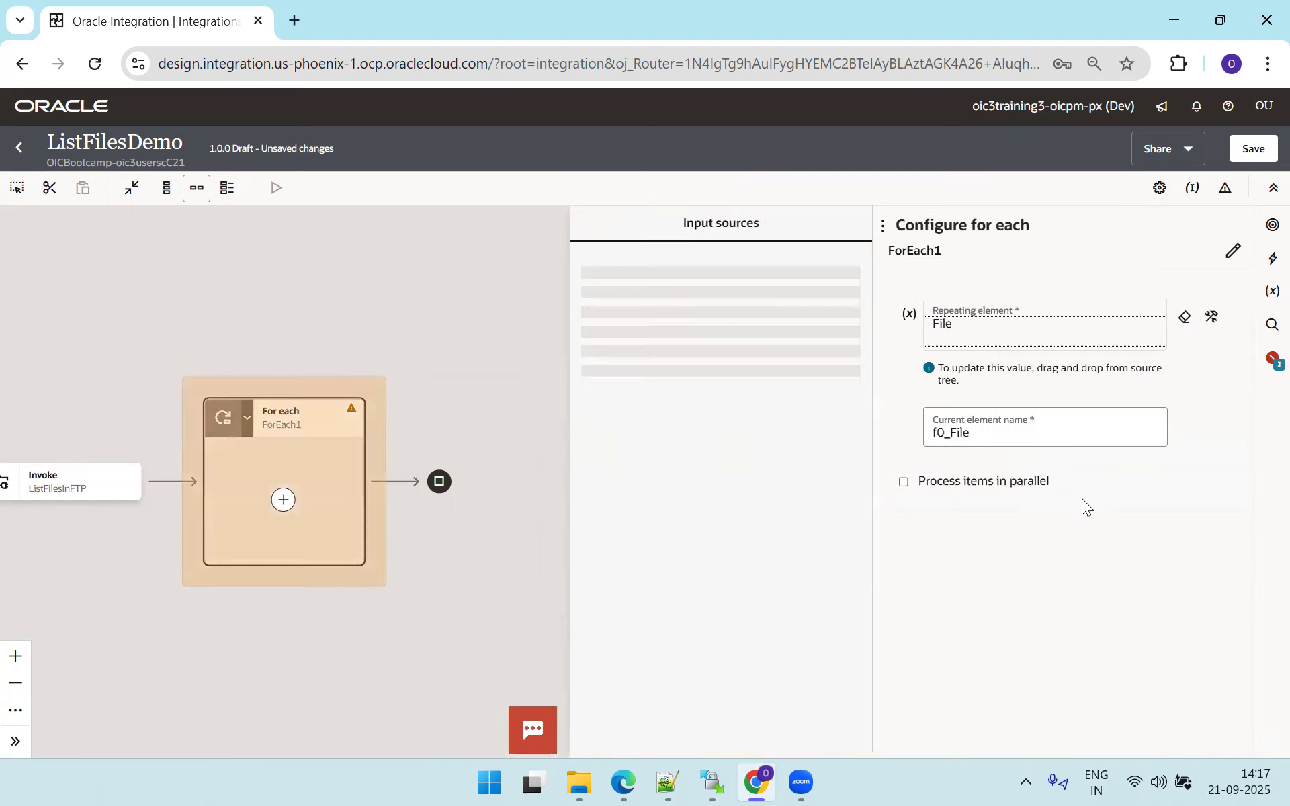
left_click(490, 562)
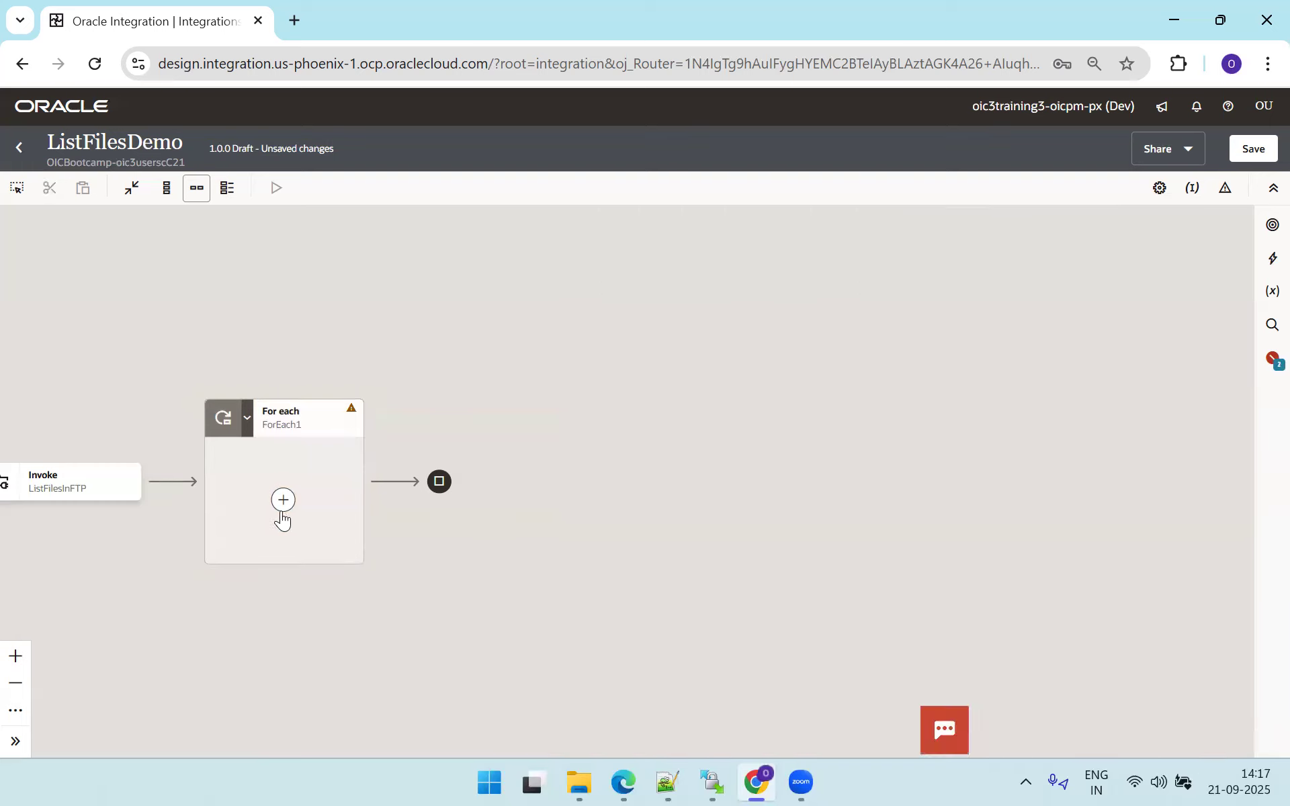
Add an Assign action inside the ForEach1 loop and create a String variable in it.
left_click(282, 500)
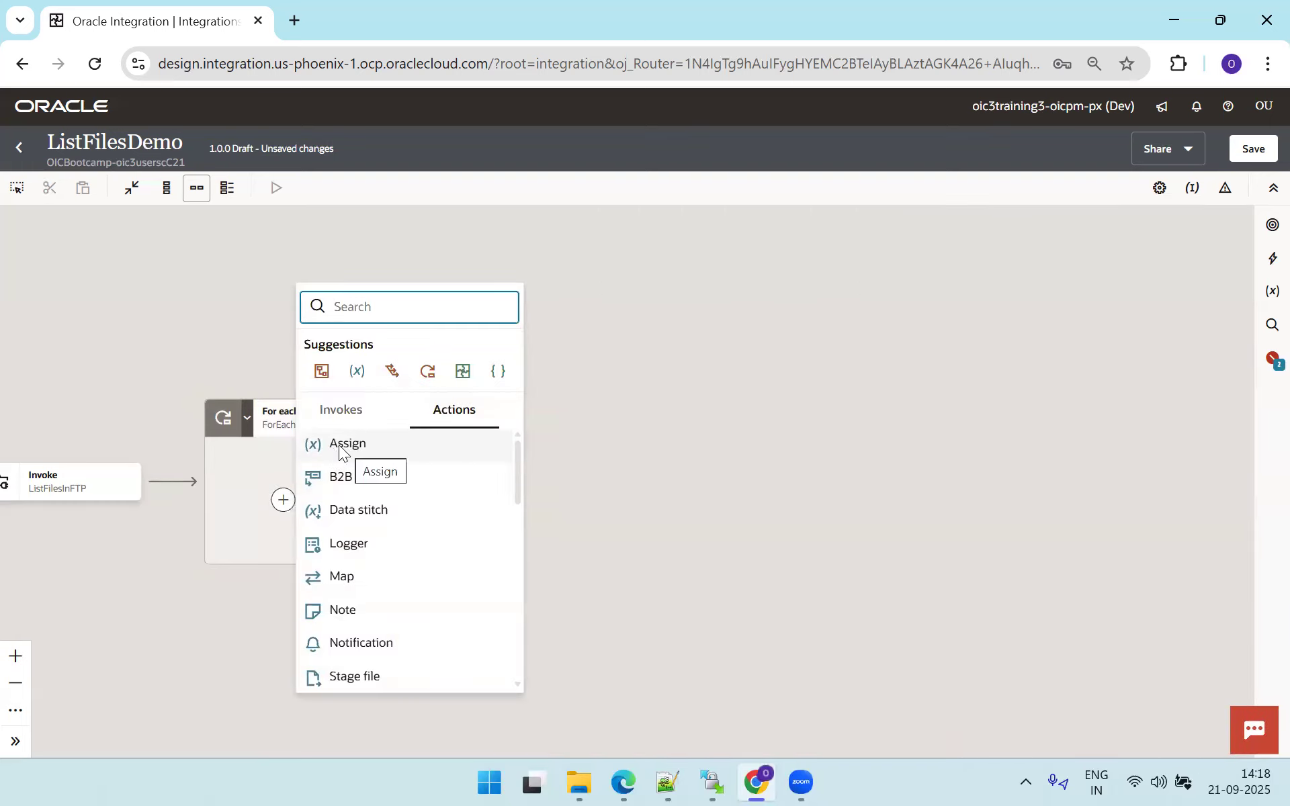
left_click(659, 441)
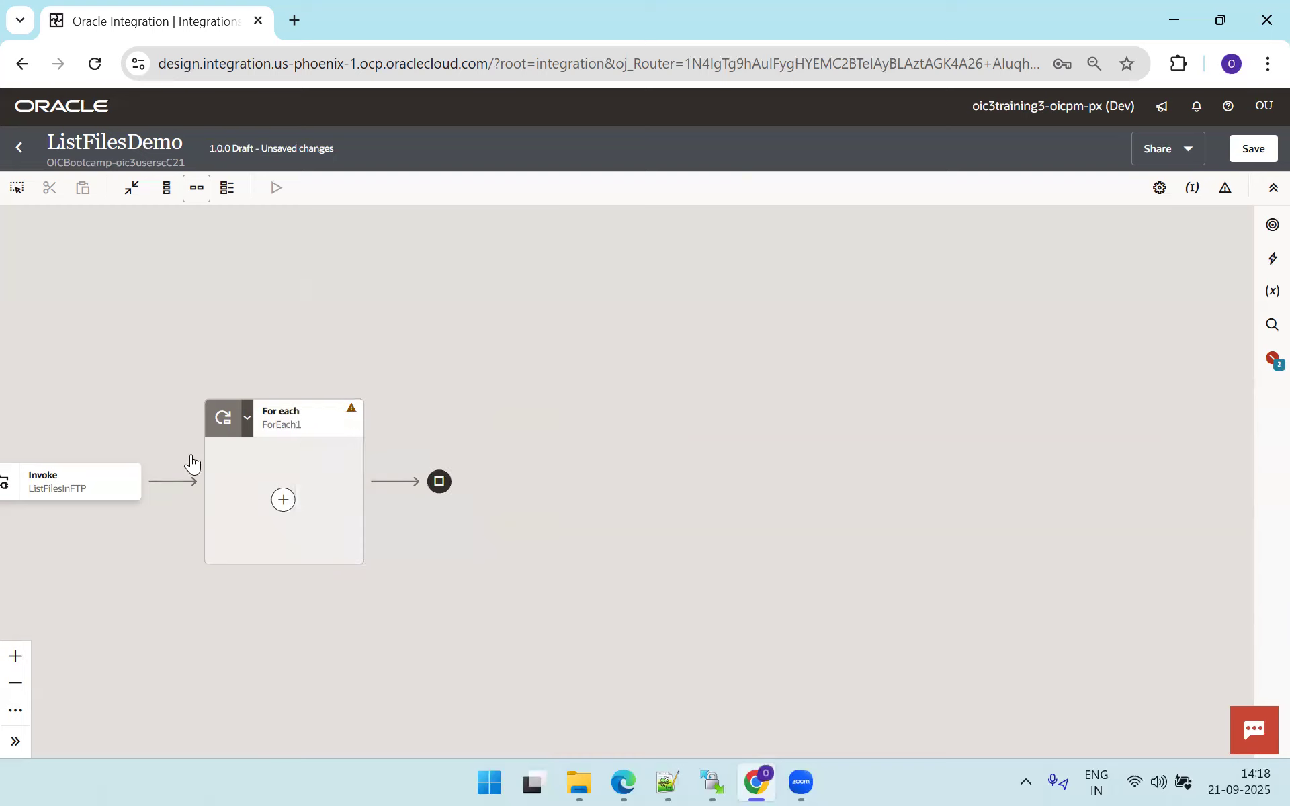
left_click(283, 500)
left_click(364, 448)
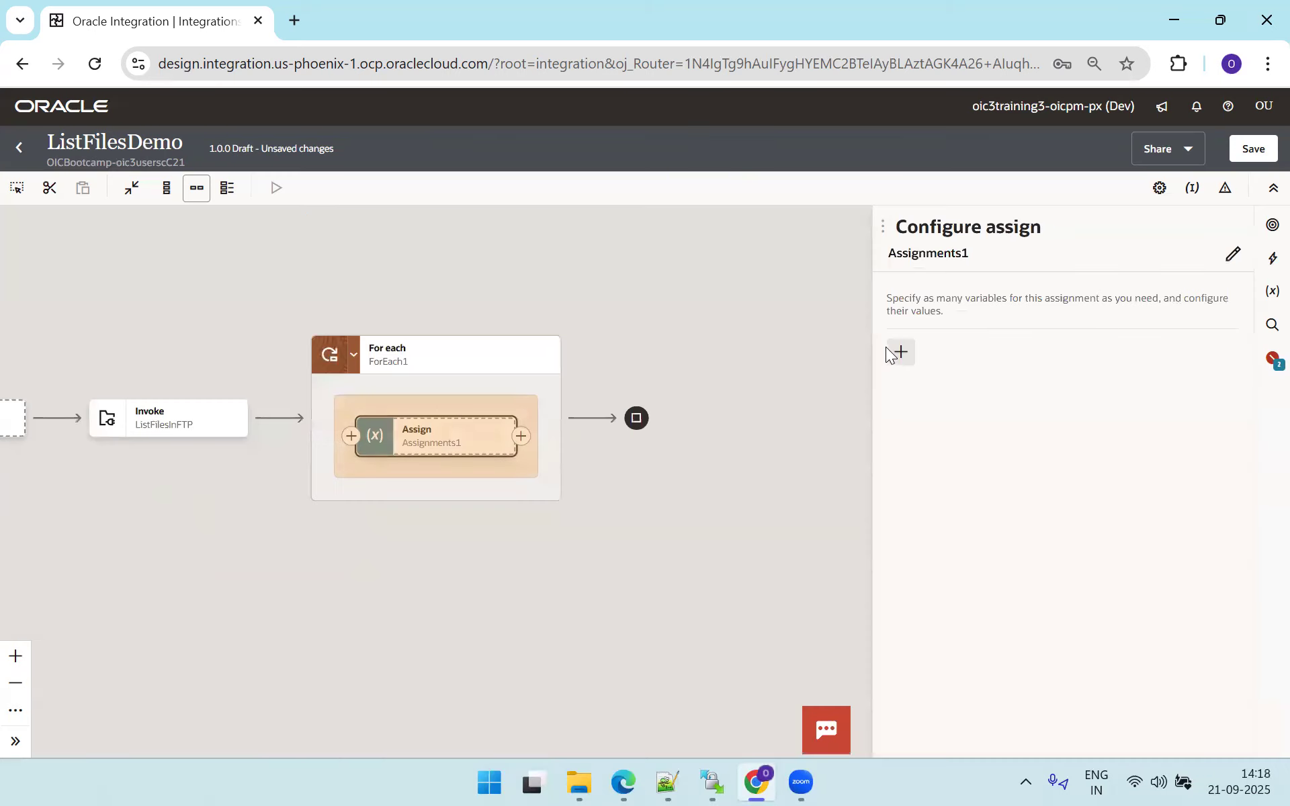
left_click(898, 352)
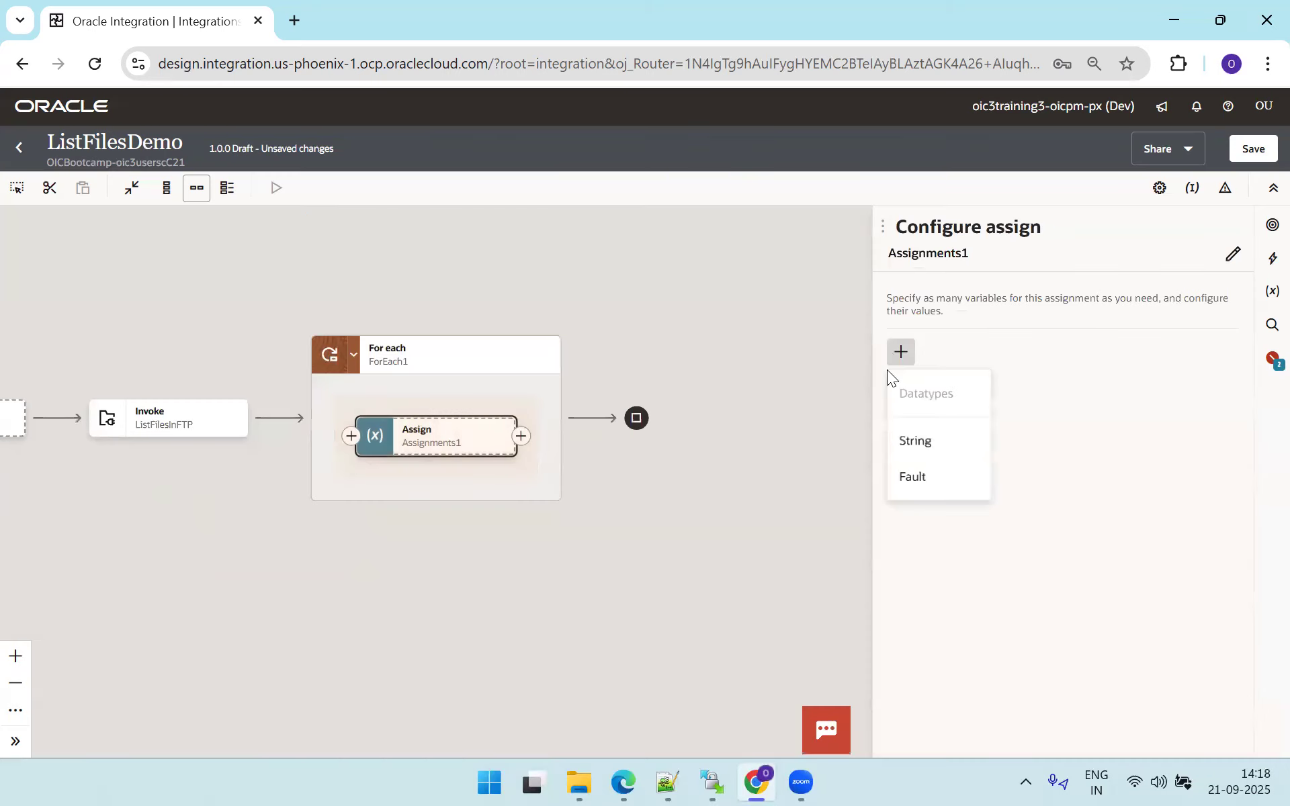
left_click(946, 436)
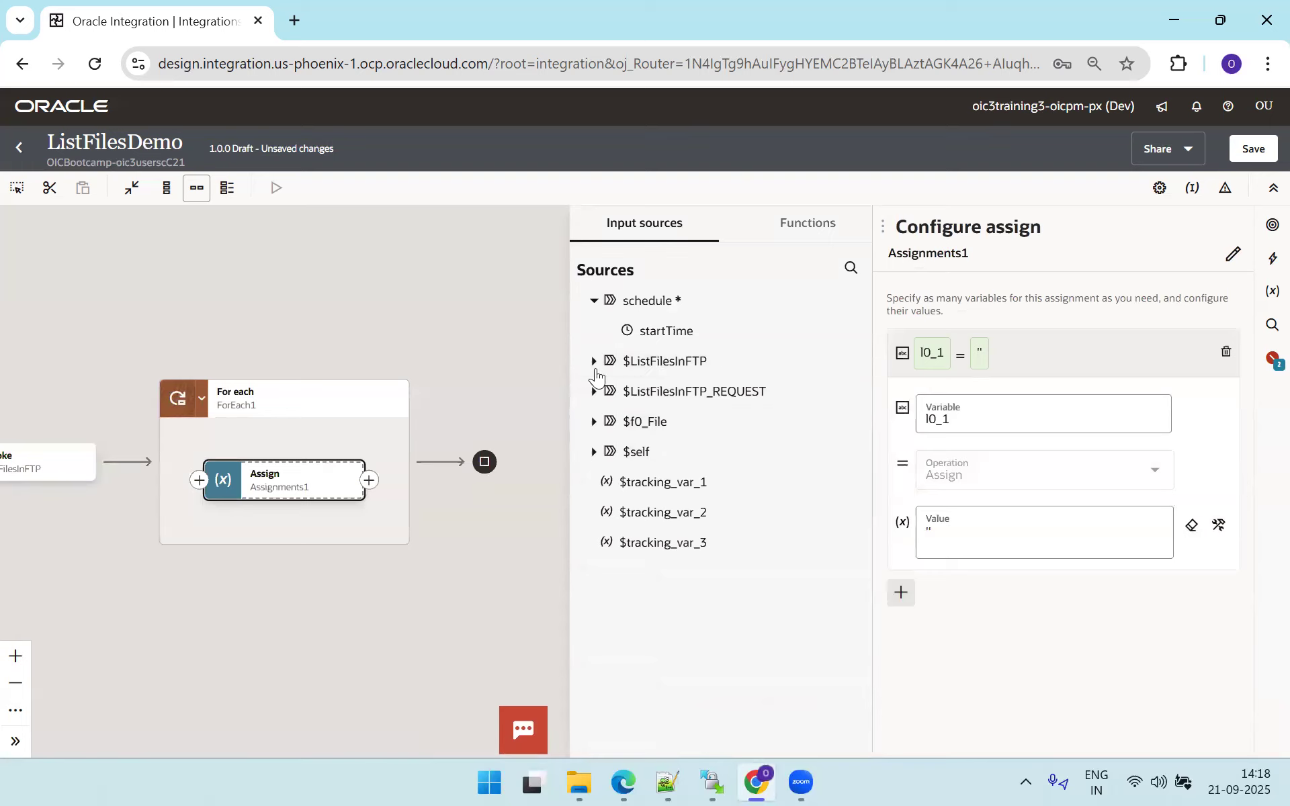
Assign the filename element of $f0_File to the variable l0_1 and save the integration.
left_click(594, 423)
left_click(646, 449)
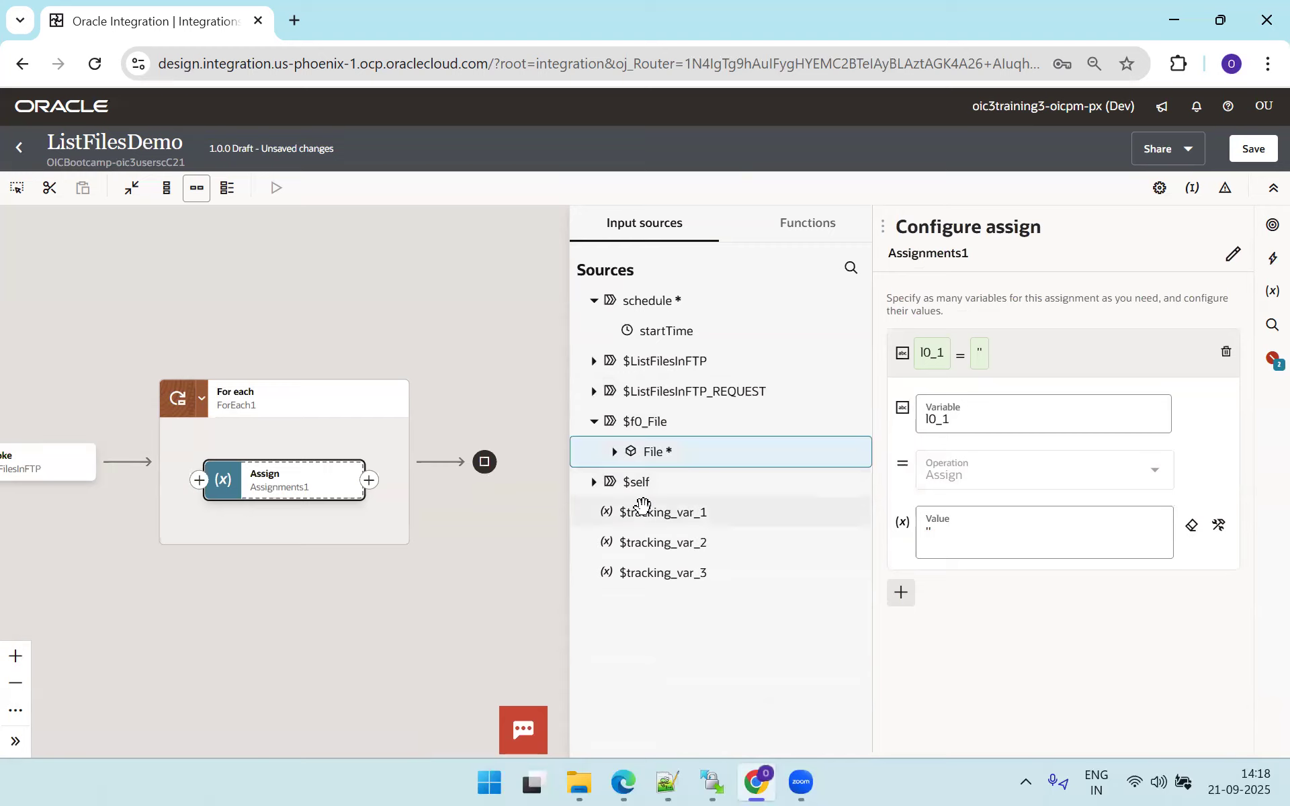
left_click(614, 452)
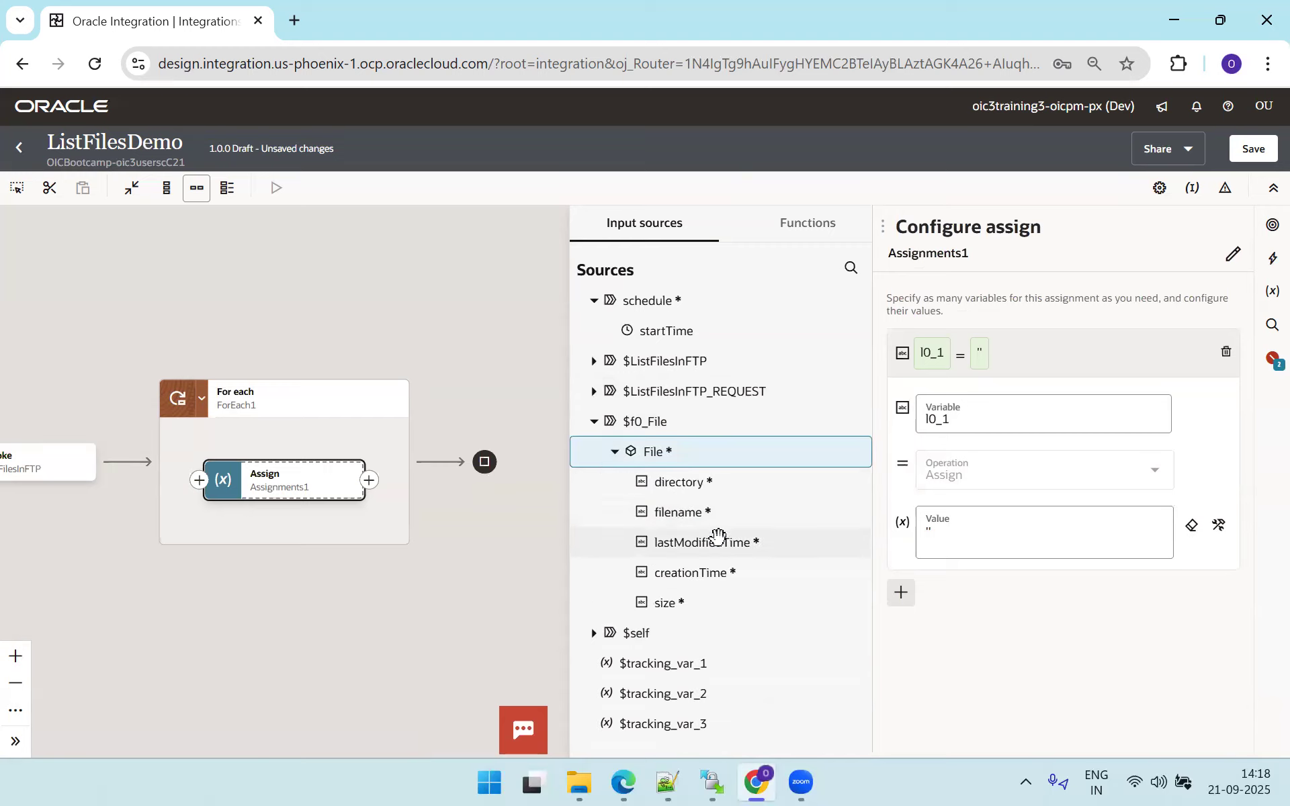
left_click_drag(672, 511, 960, 543)
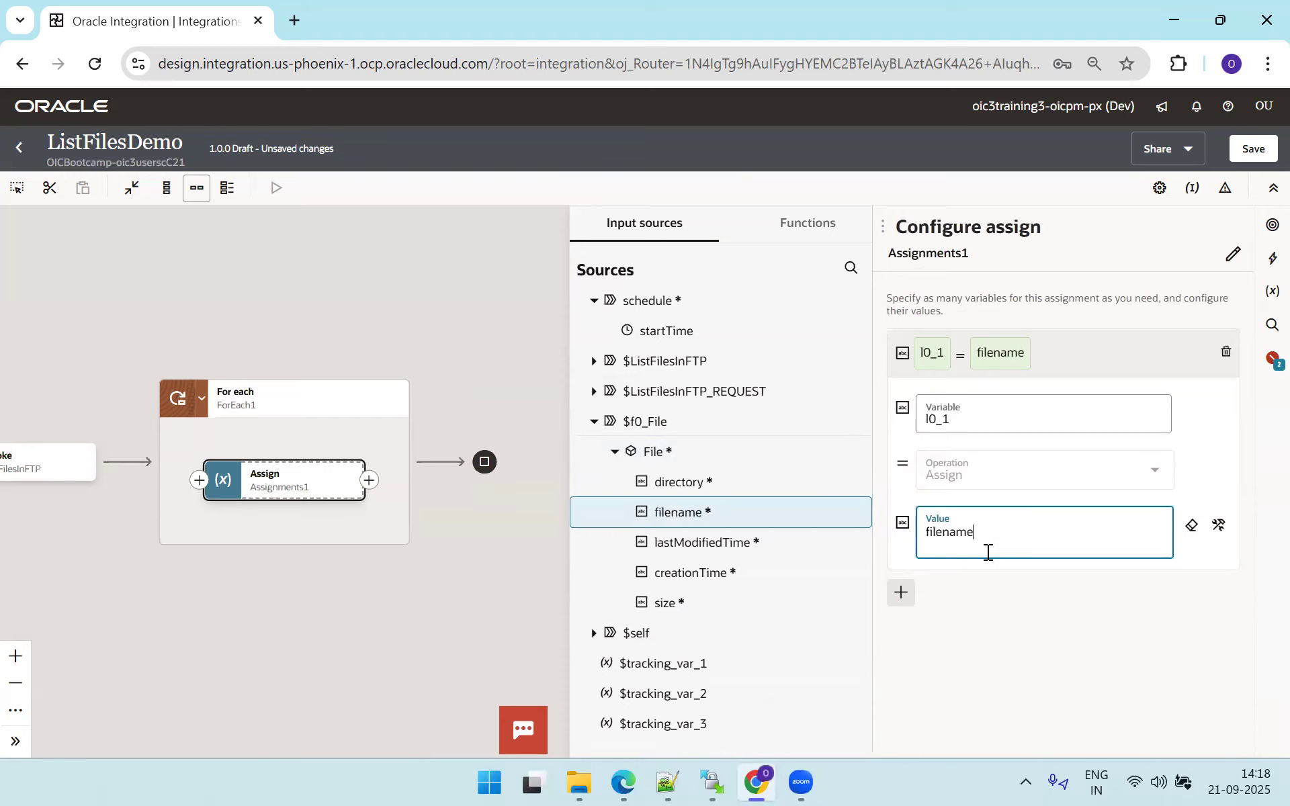
left_click(1253, 150)
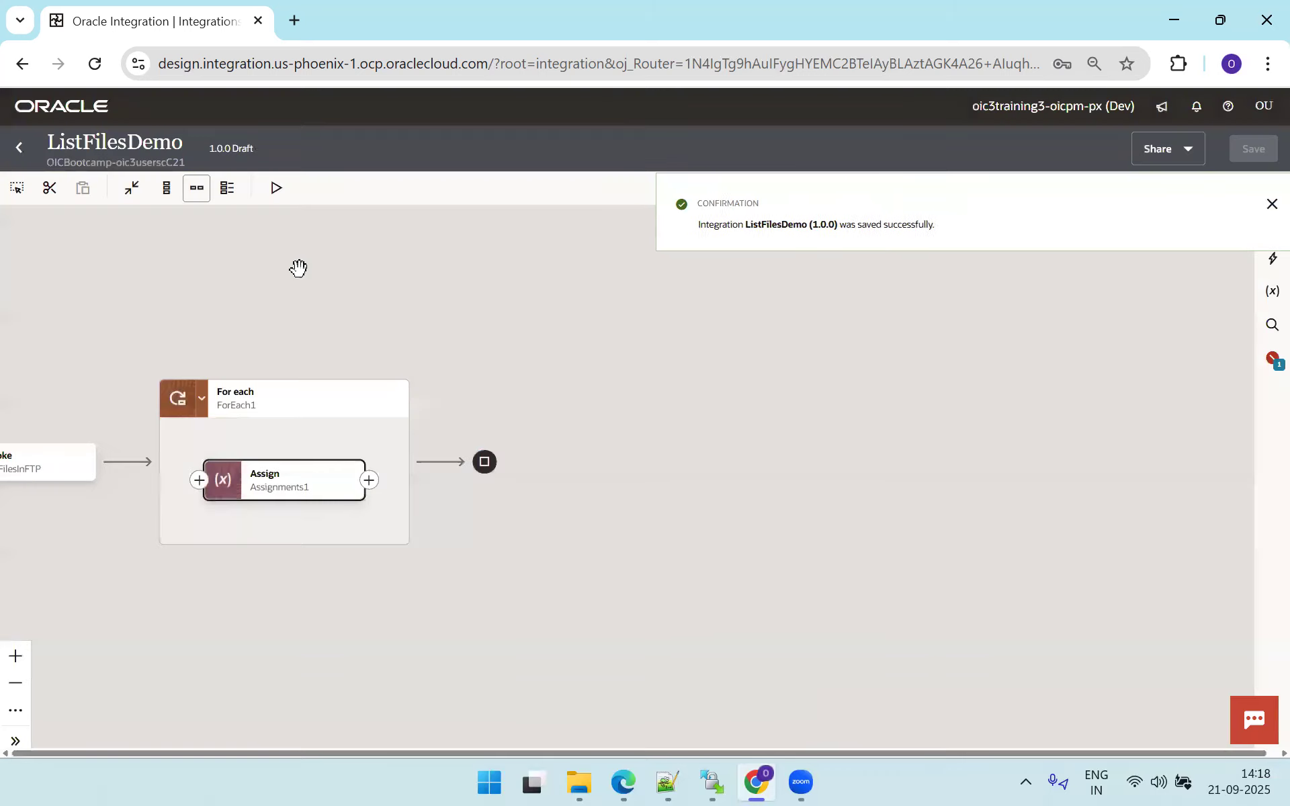
left_click_drag(664, 293, 846, 278)
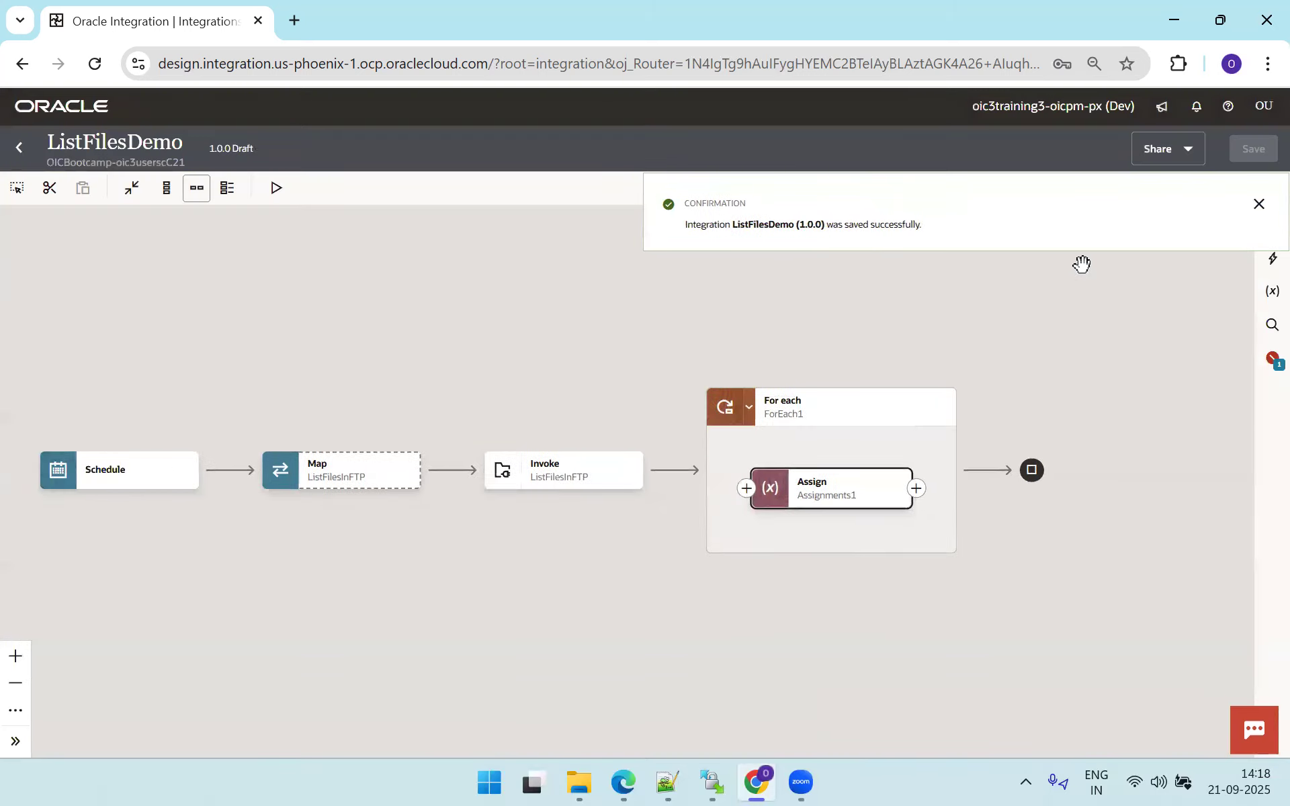
left_click(1259, 205)
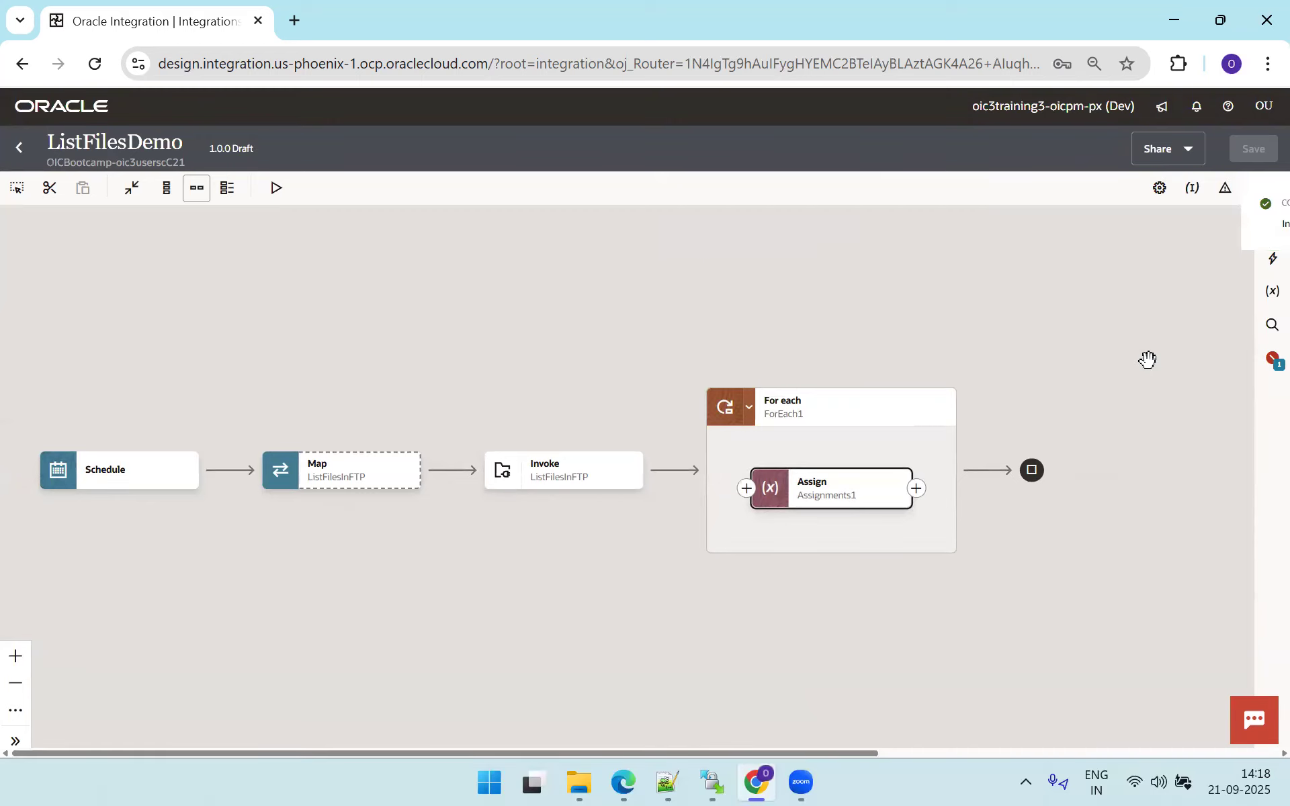
Set the schedule's startTime as the first primary business identifier and save the integration.
left_click(1267, 368)
left_click(1215, 281)
left_click_drag(625, 328, 976, 440)
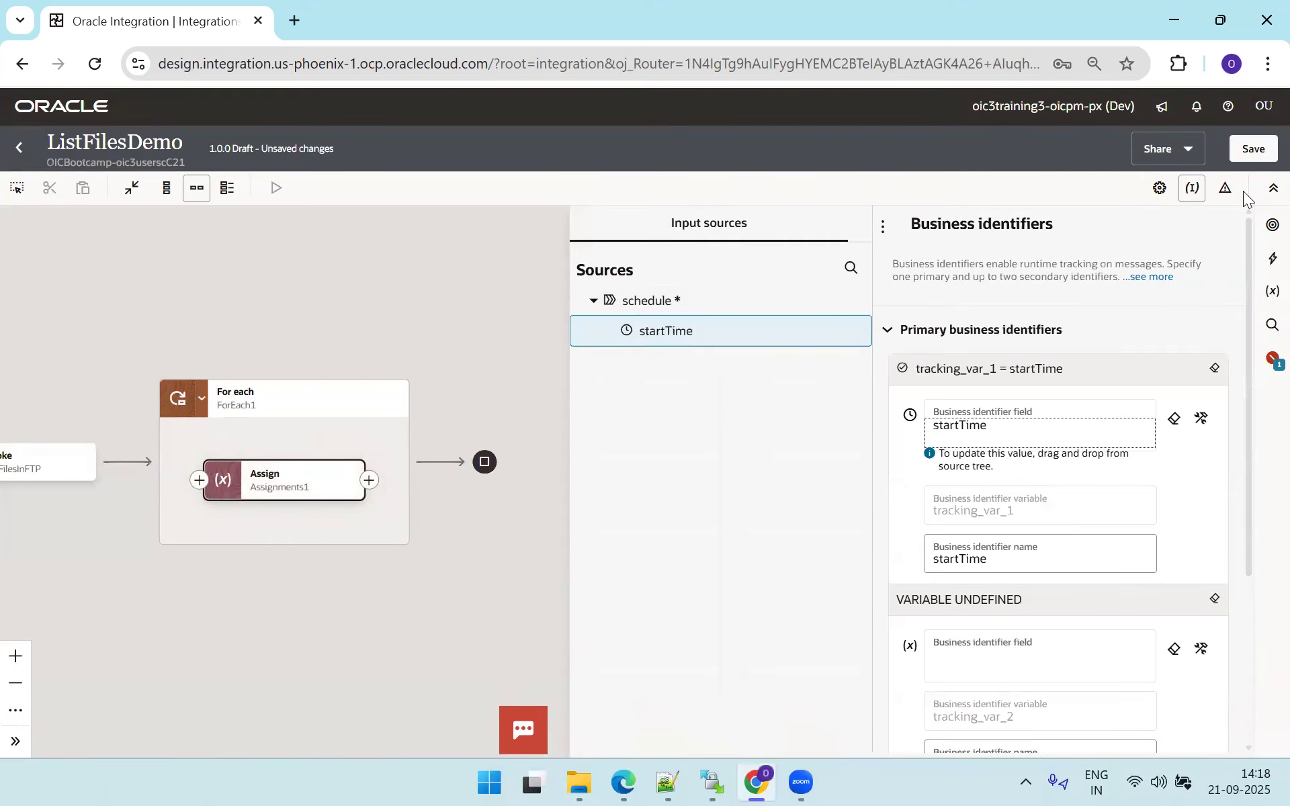
left_click(1250, 150)
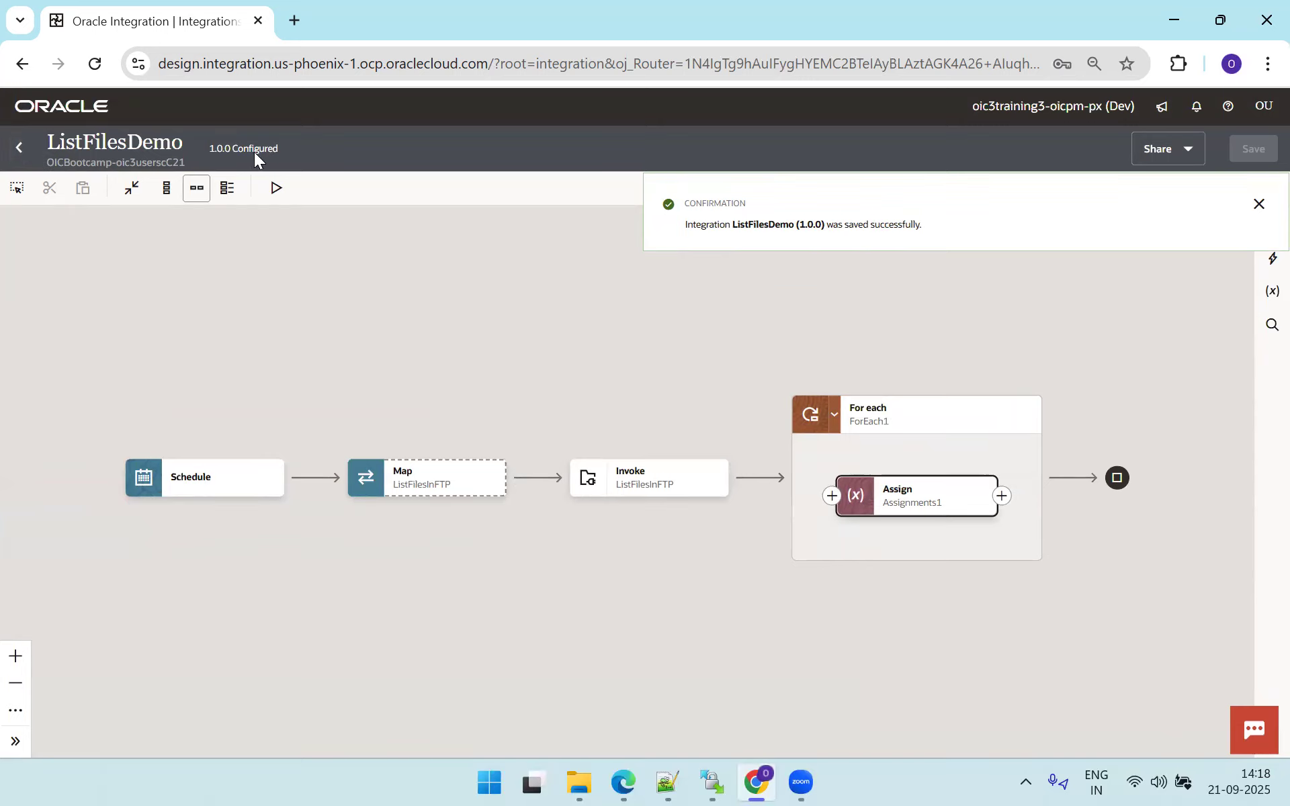
Return to the project page and activate the ListFilesDemo integration with the Debug tracing level.
left_click(18, 149)
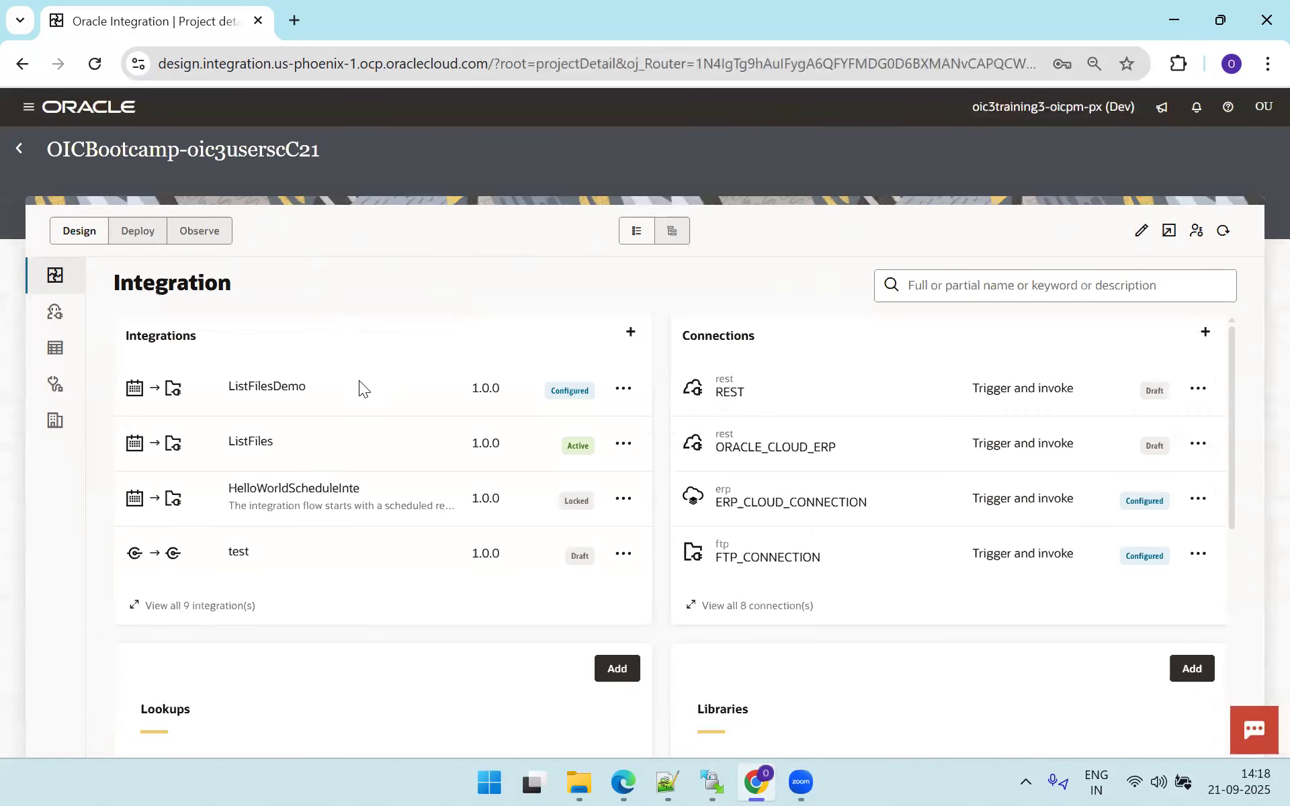
left_click(624, 397)
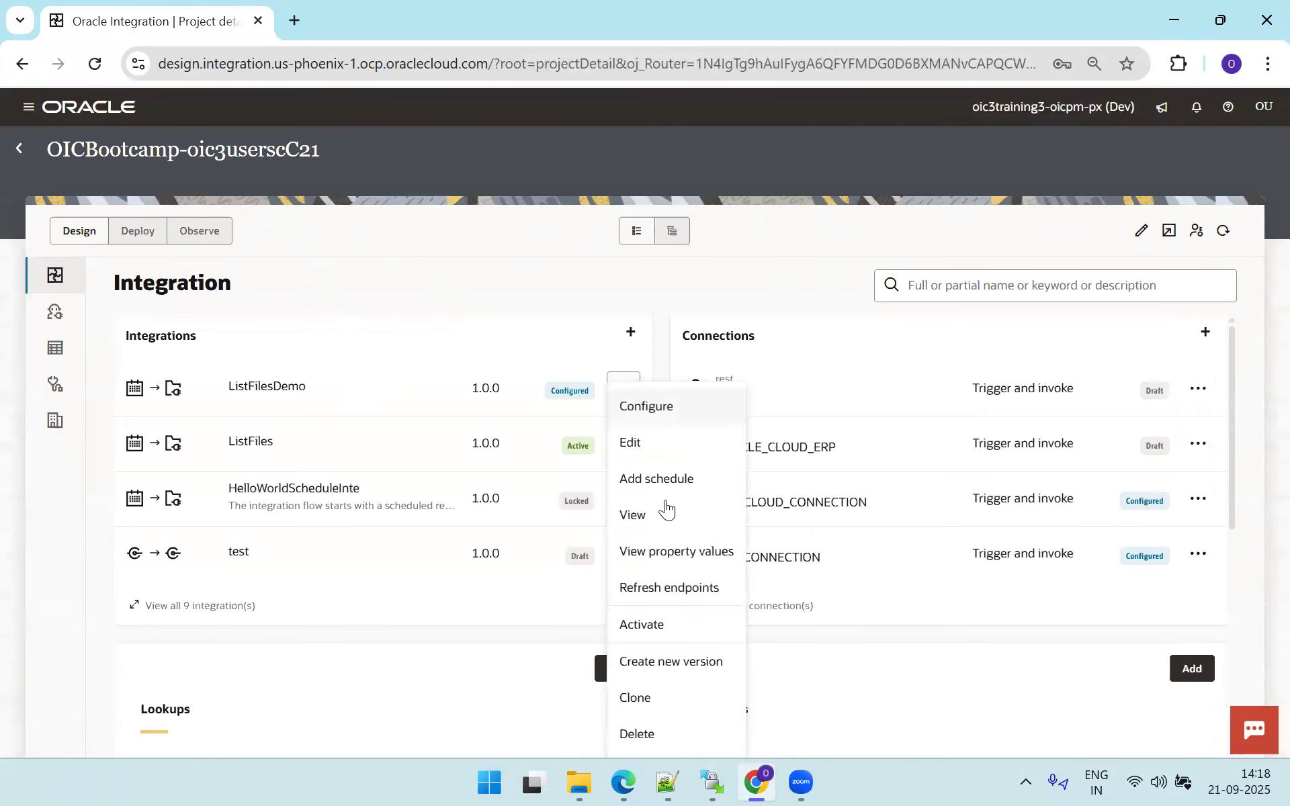
left_click(668, 619)
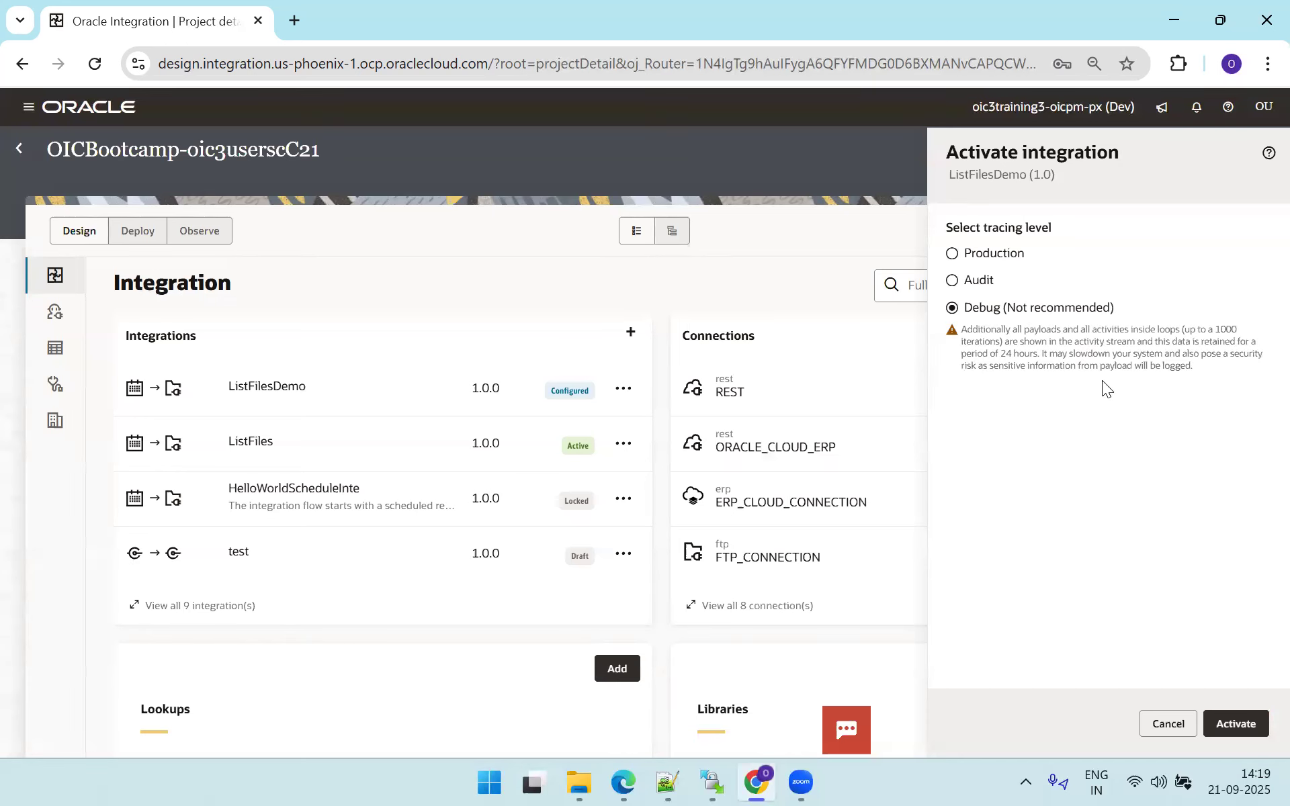
left_click(1236, 723)
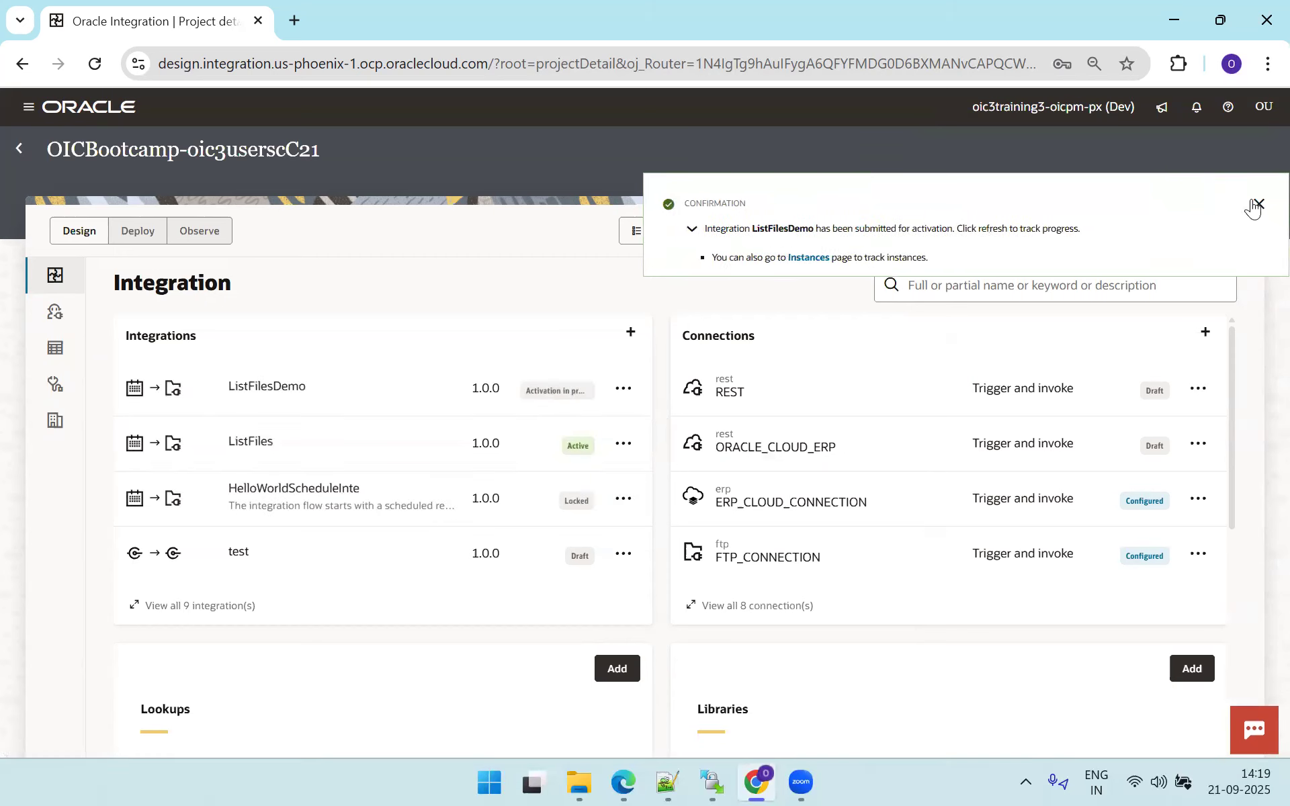
left_click(1258, 204)
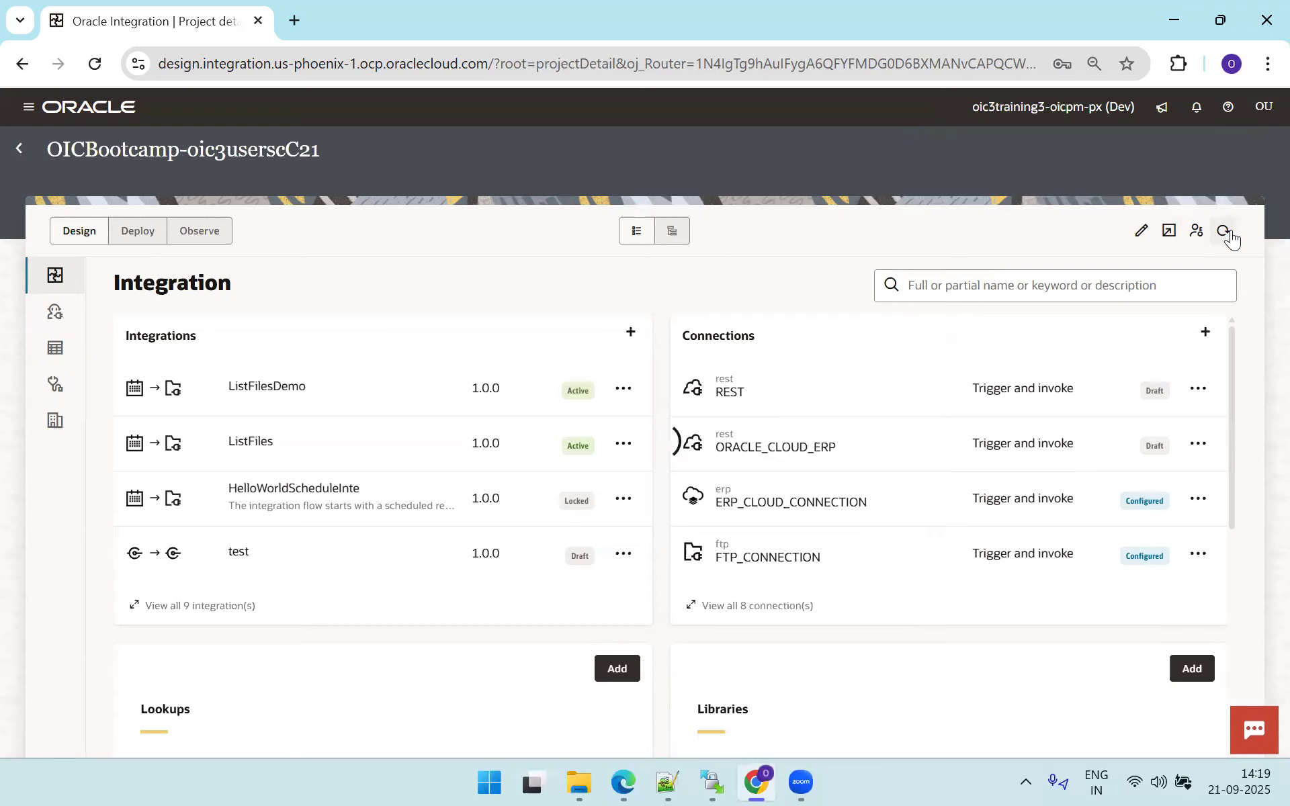
Run the active ListFilesDemo integration as an ad hoc request.
left_click(623, 389)
left_click(649, 621)
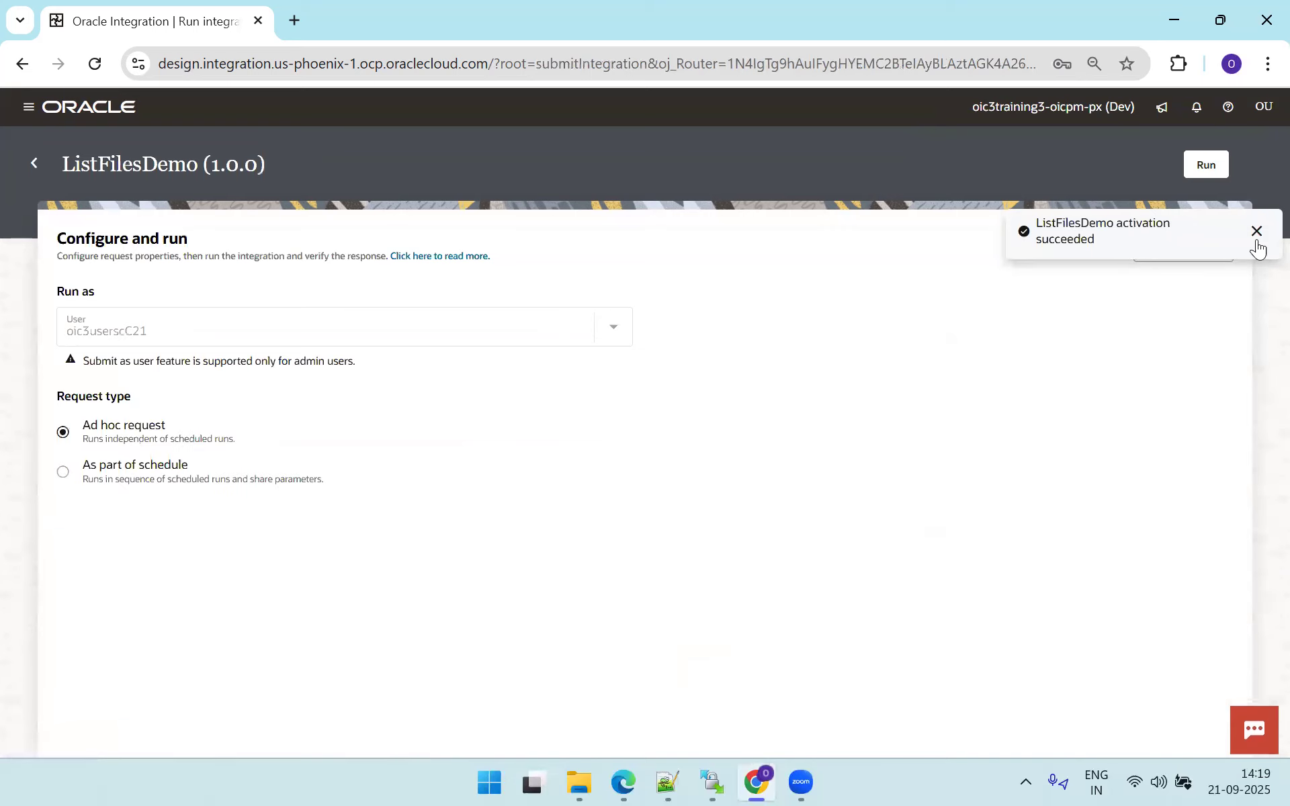
left_click(1256, 235)
left_click(1221, 161)
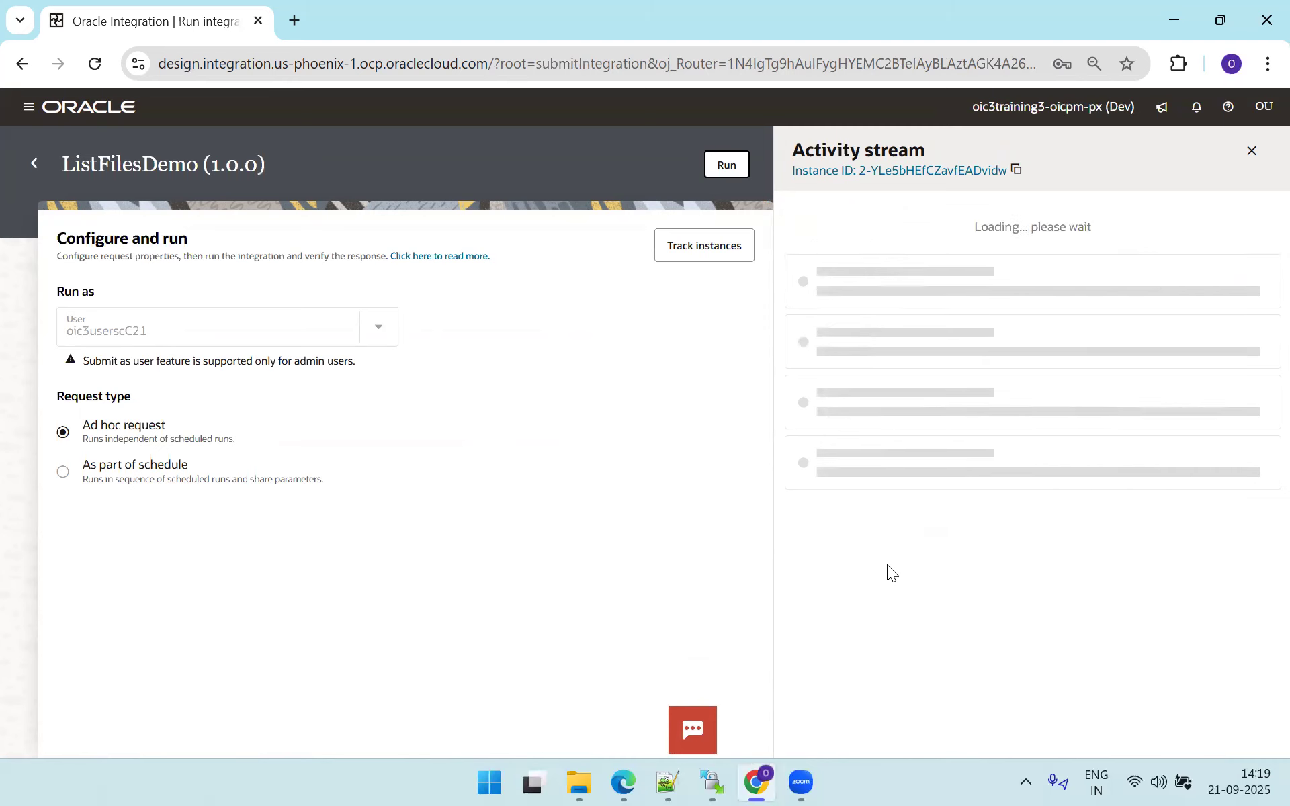
Compare the ForEach1 iteration count with the remote directory in WinSCP, then examine the first iteration's Assignments1 value in the activity stream.
left_click_drag(842, 574, 910, 577)
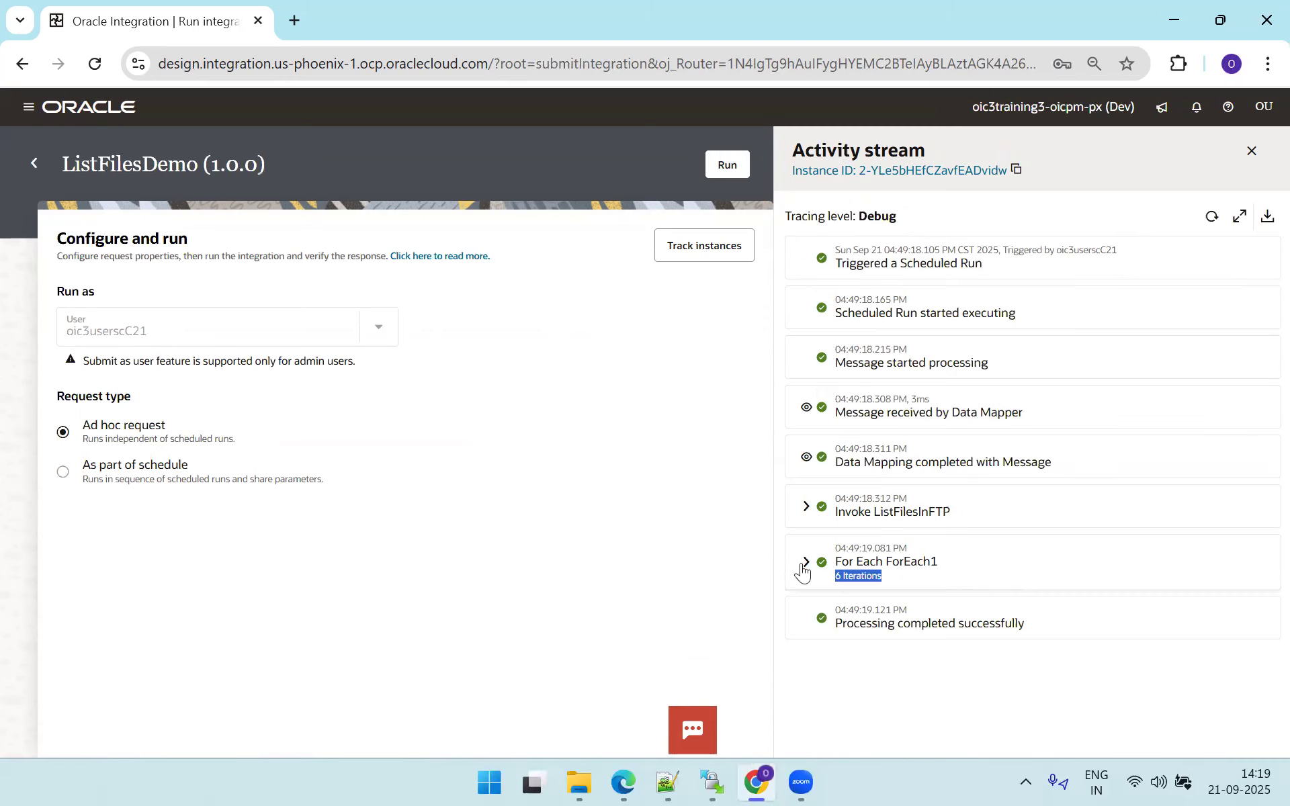
left_click(720, 782)
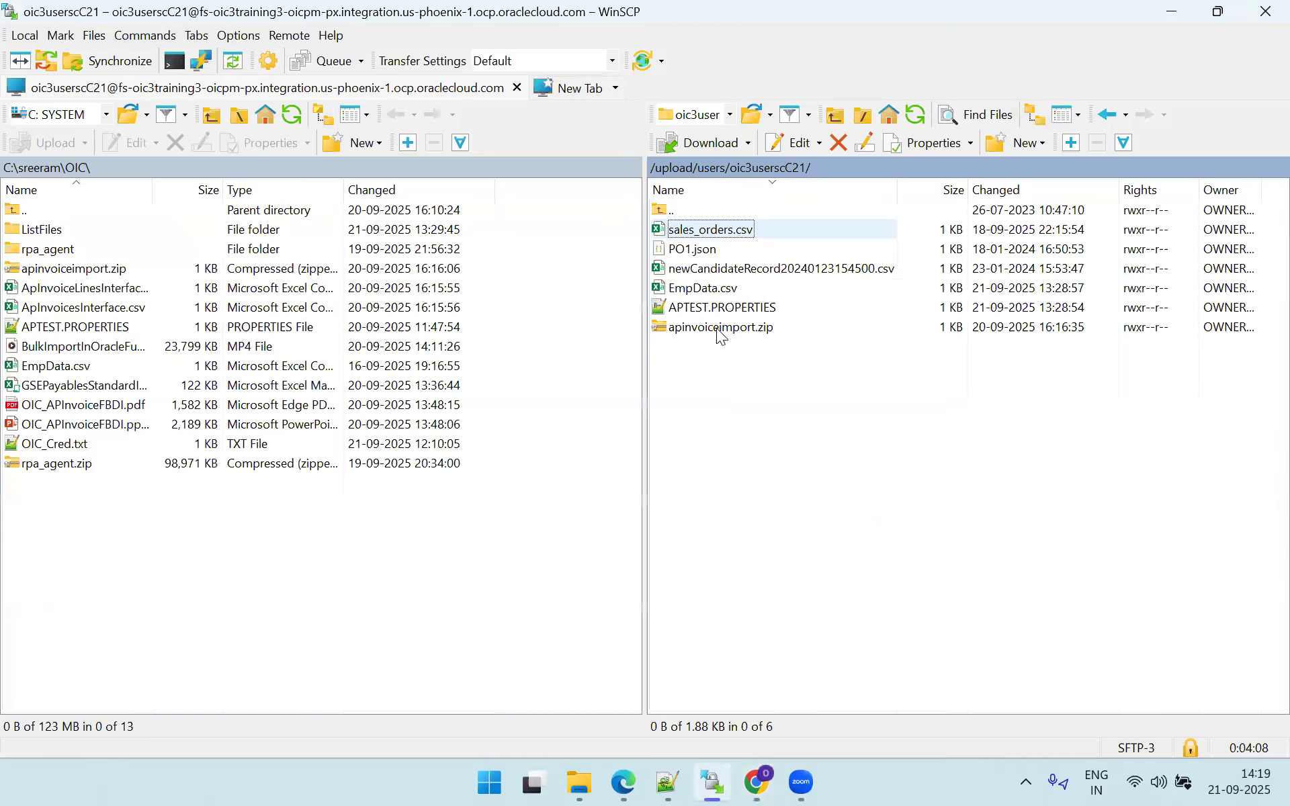
key("alt+Tab")
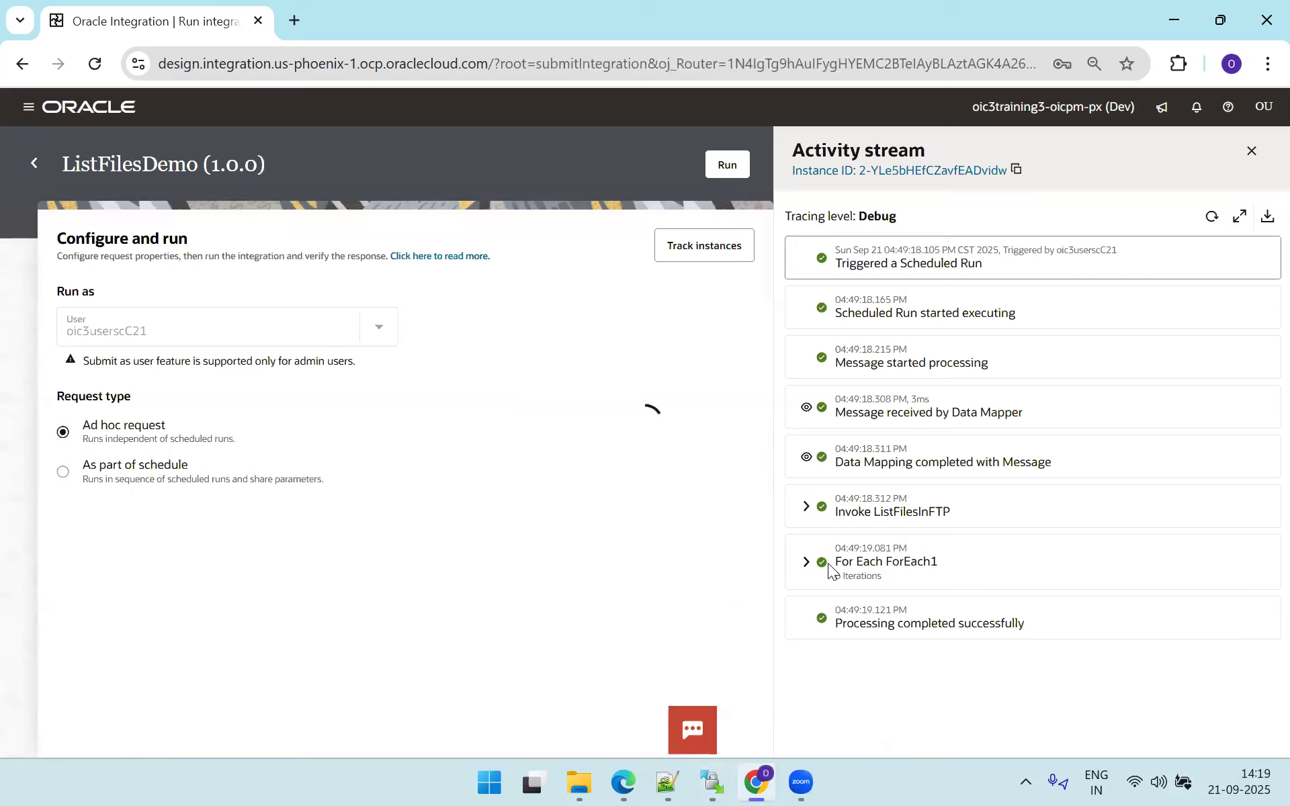
left_click(832, 570)
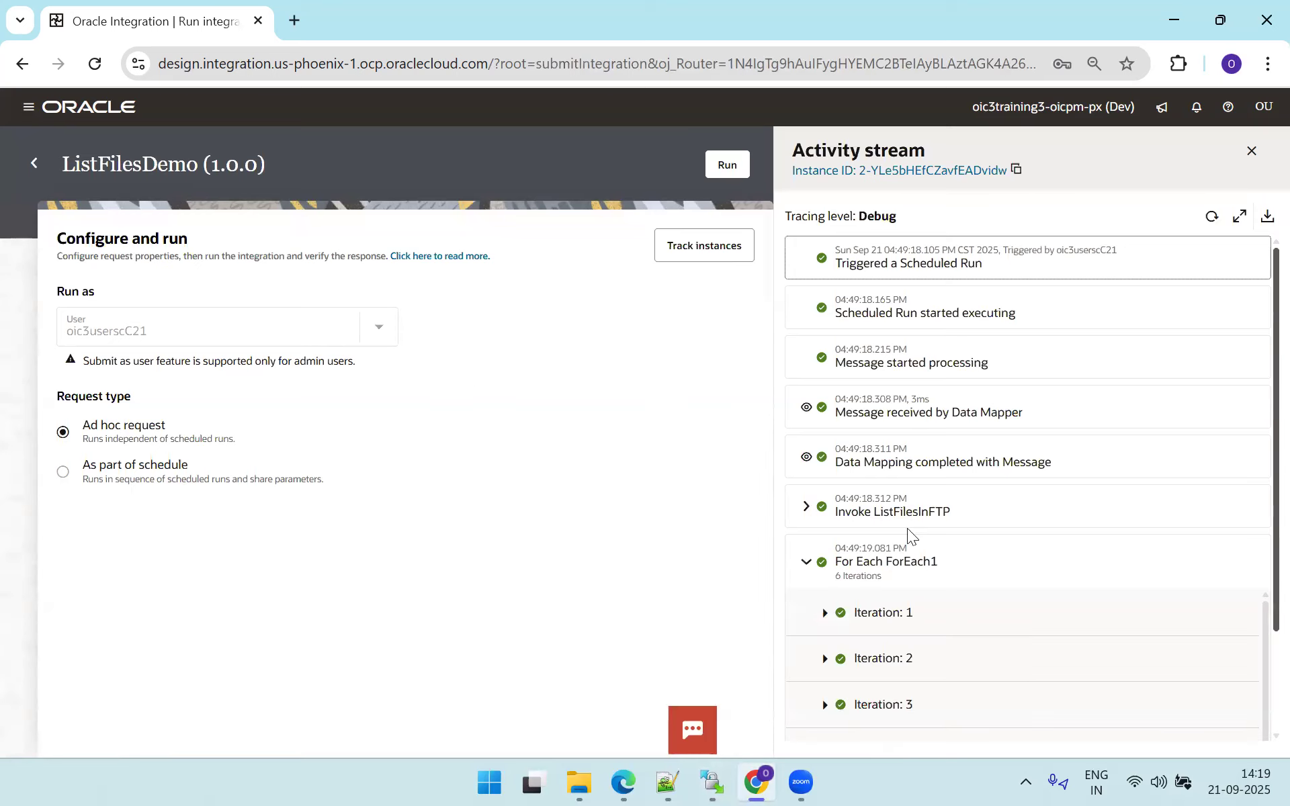
left_click(867, 612)
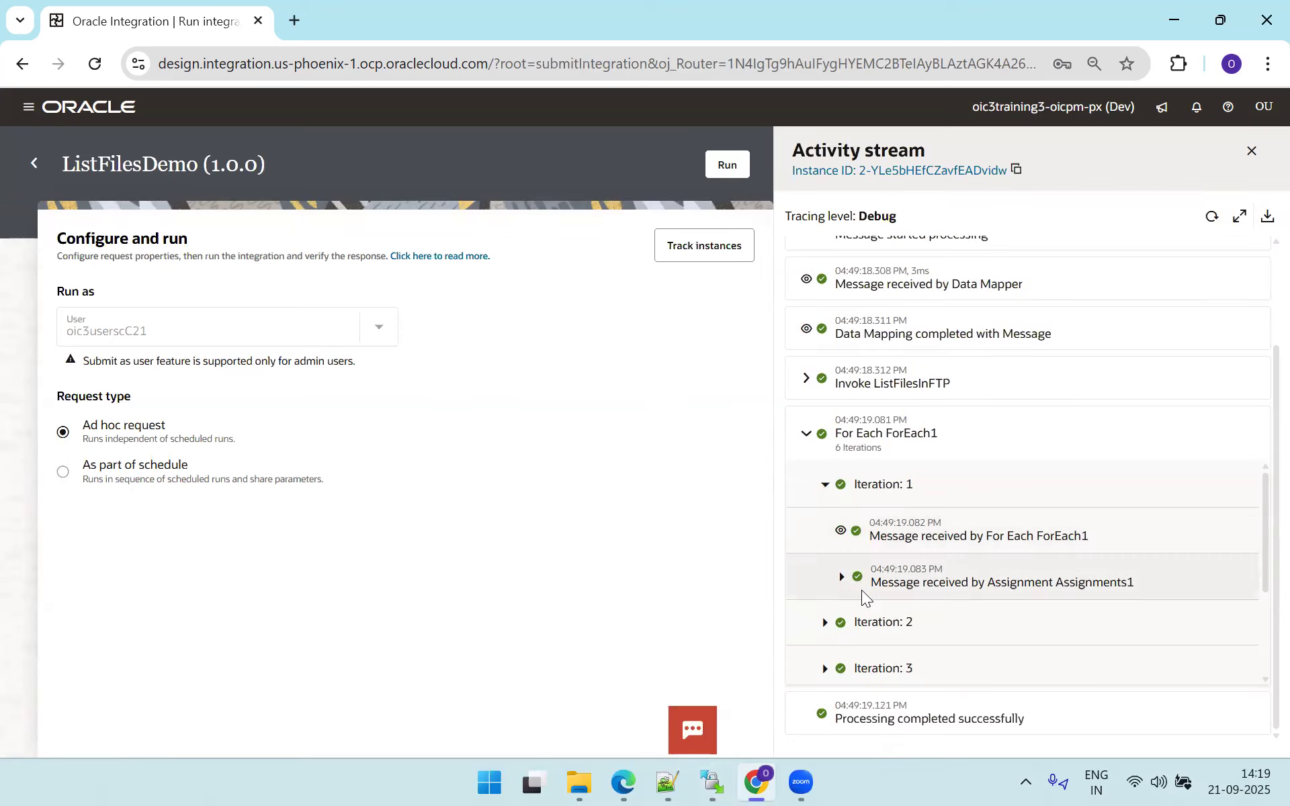
left_click(841, 577)
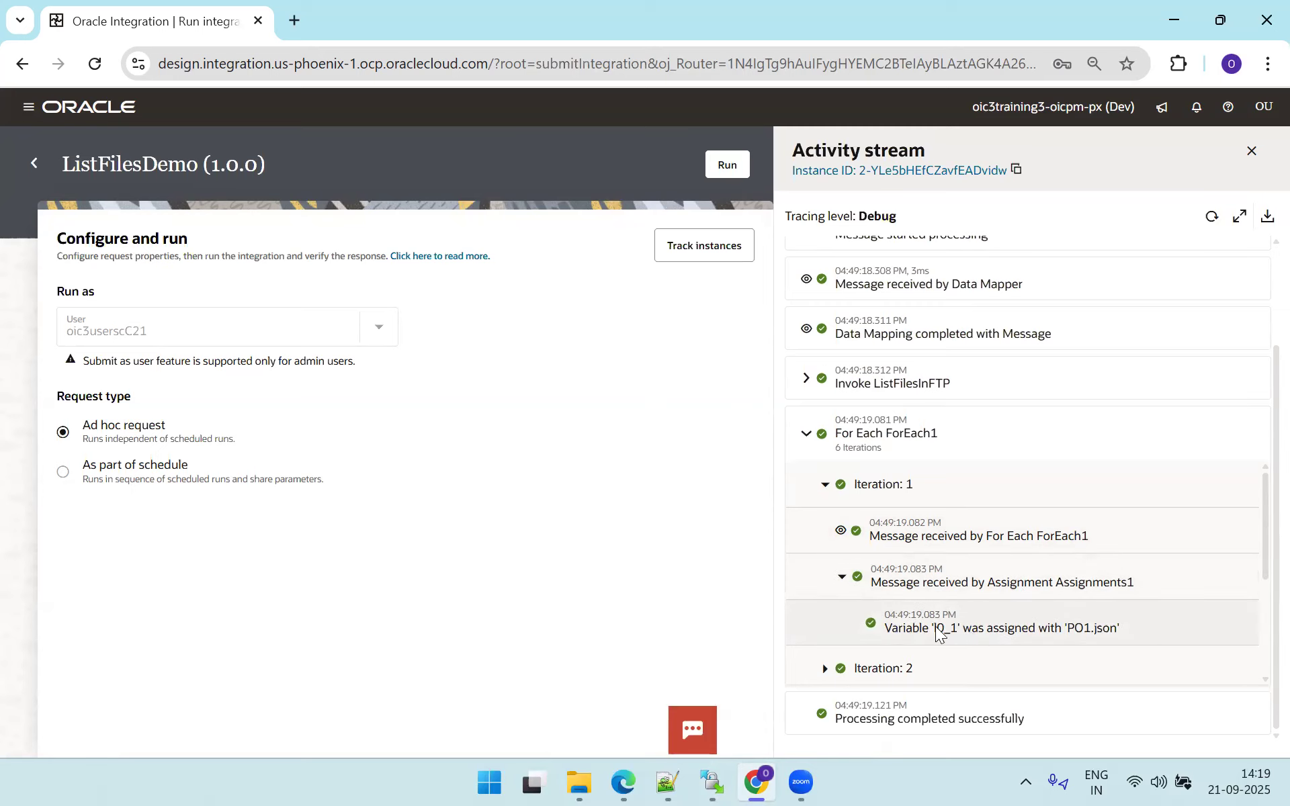
Collapse the first ForEach1 iteration and examine the second iteration's Assignments1 value in the activity stream.
left_click(829, 491)
left_click(823, 531)
left_click(842, 623)
Run the ListFilesDemo integration again as an ad hoc request and refresh its activity stream.
left_click(727, 165)
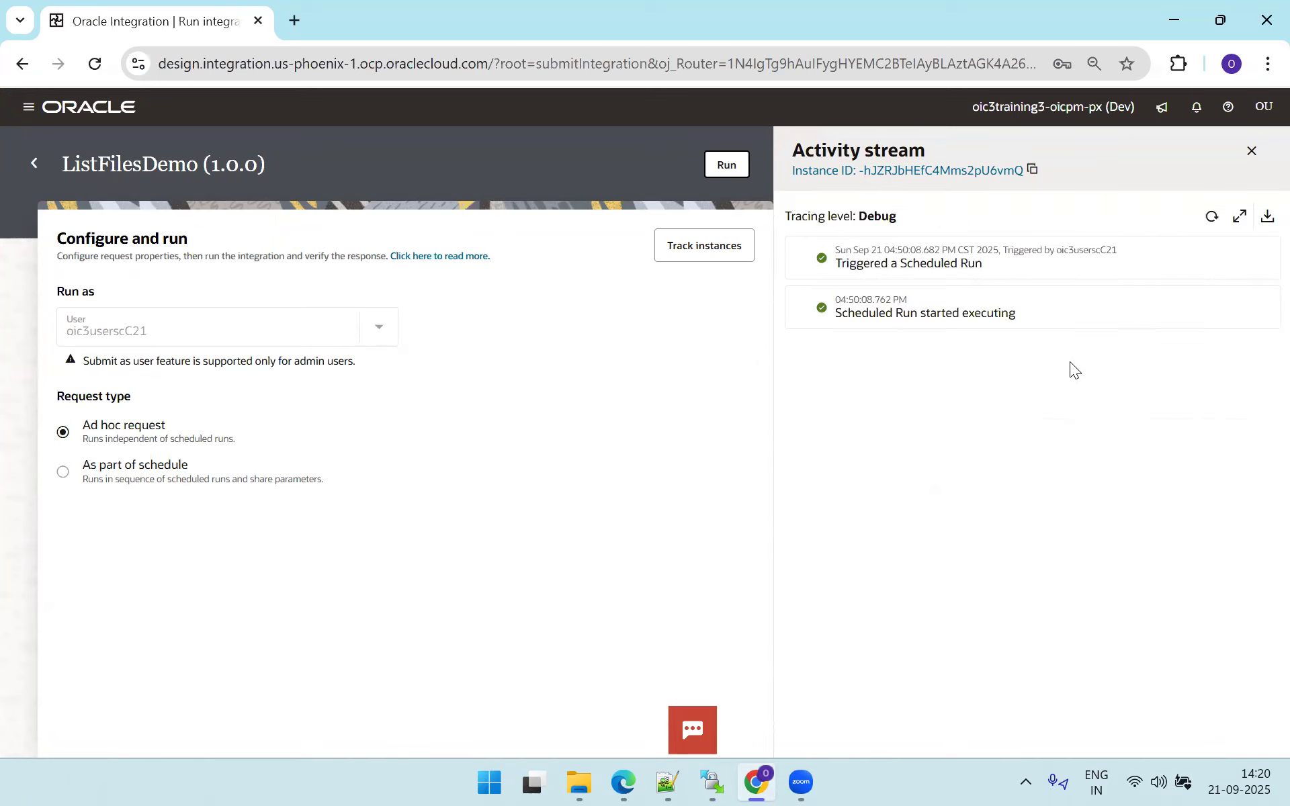
left_click(1211, 216)
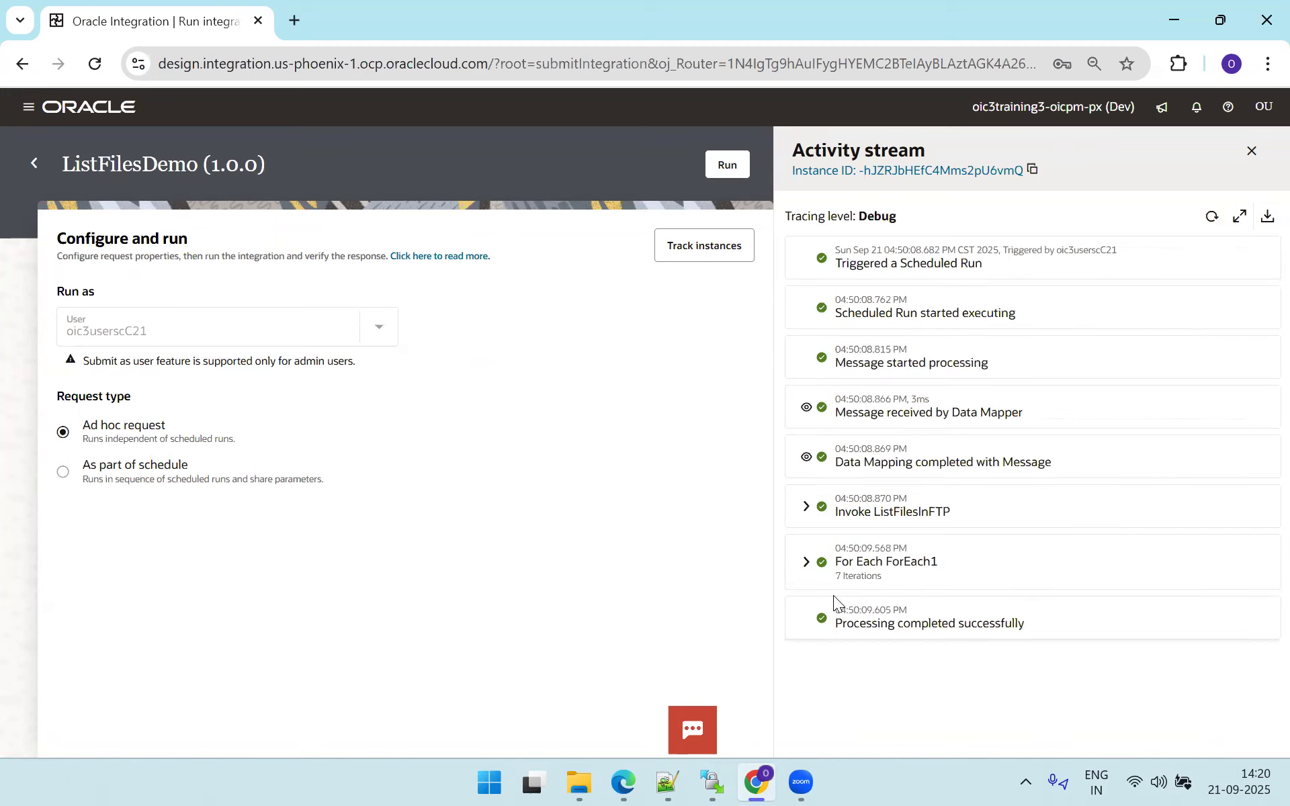
Examine the full filename assigned by Assignments1 in iteration 7 of ForEach1 in the new run's activity stream.
left_click(807, 562)
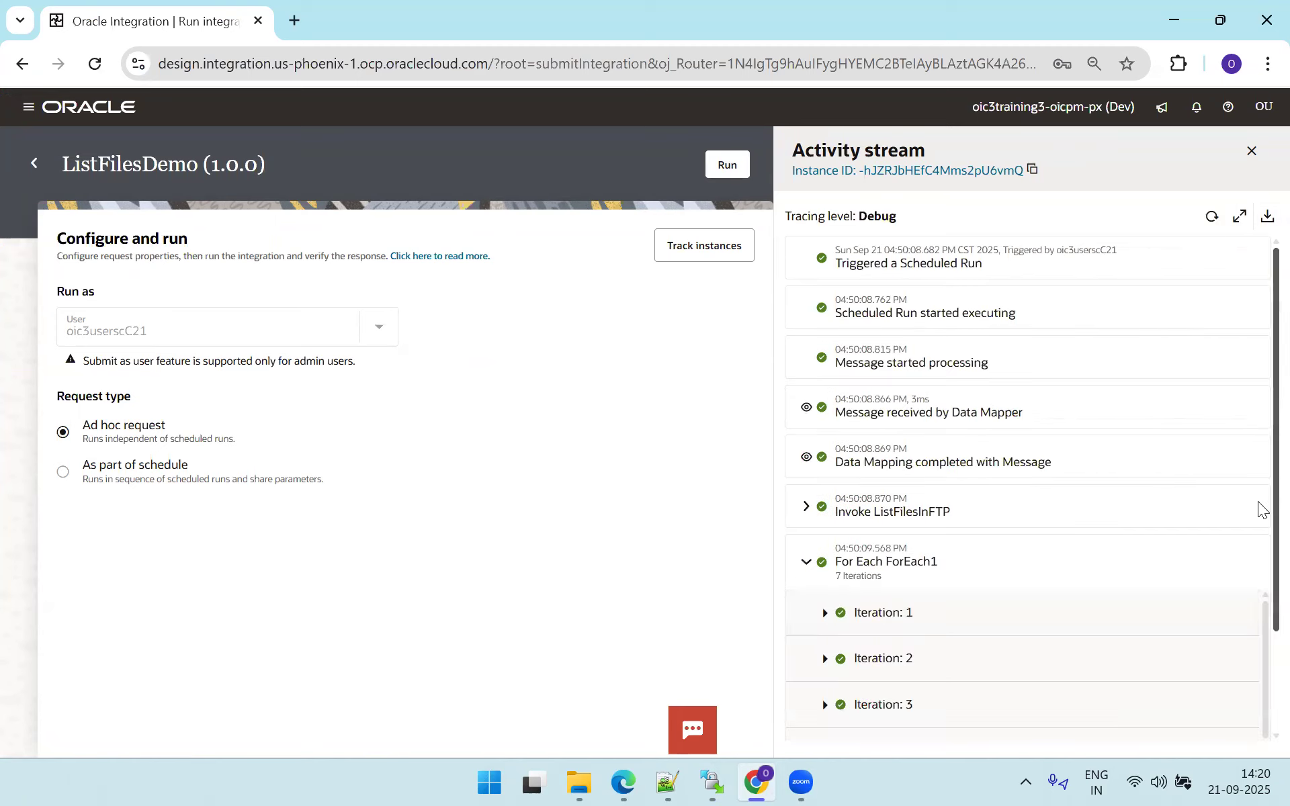
scroll(1259, 511, "down", 2)
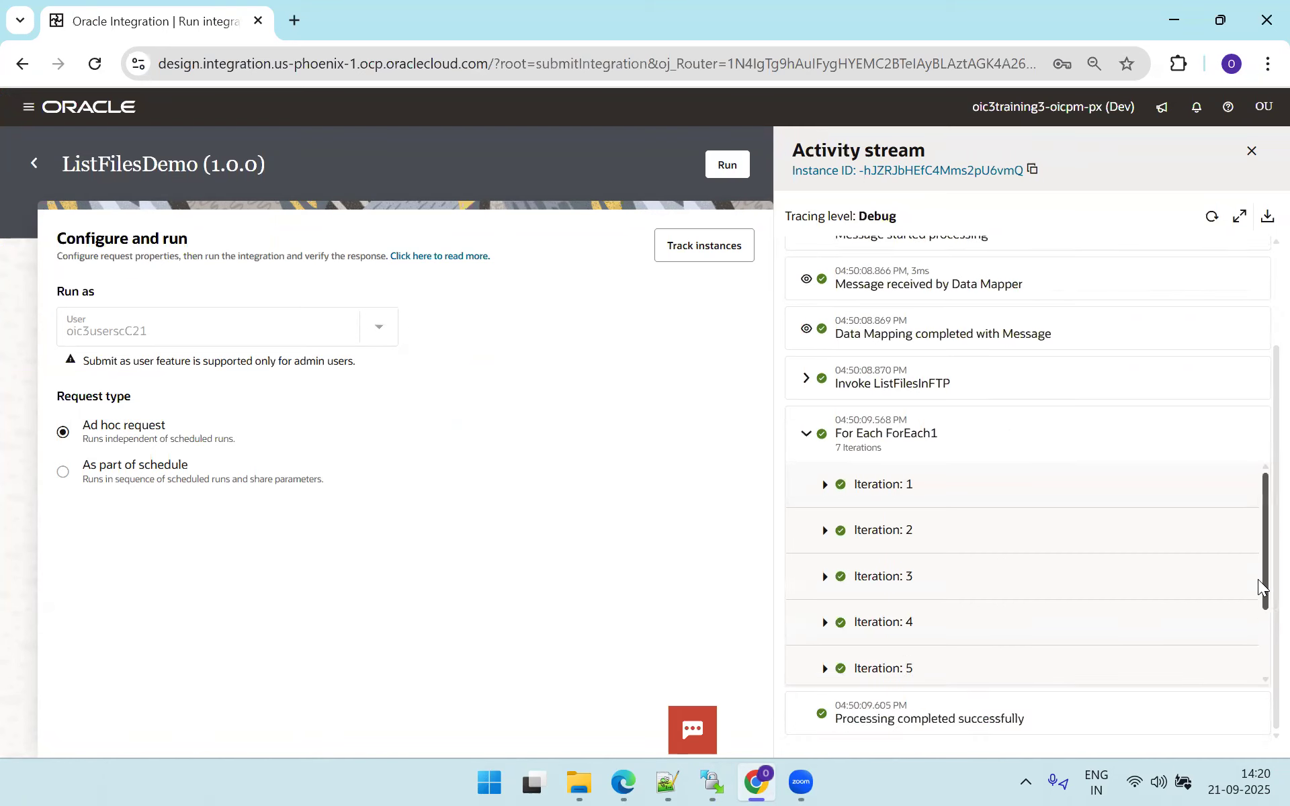
scroll(1260, 602, "down", 2)
left_click(825, 659)
left_click_drag(1261, 565, 1259, 699)
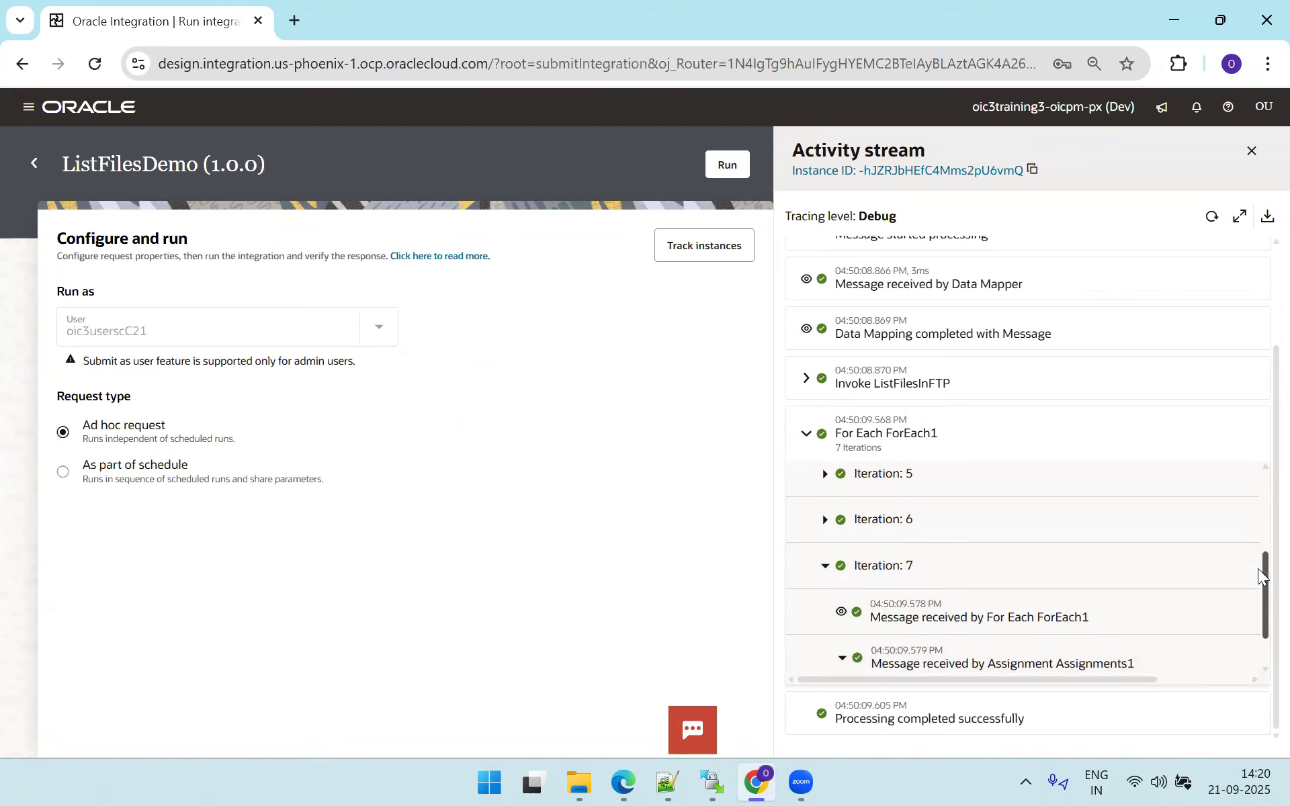
left_click_drag(1258, 570, 1259, 657)
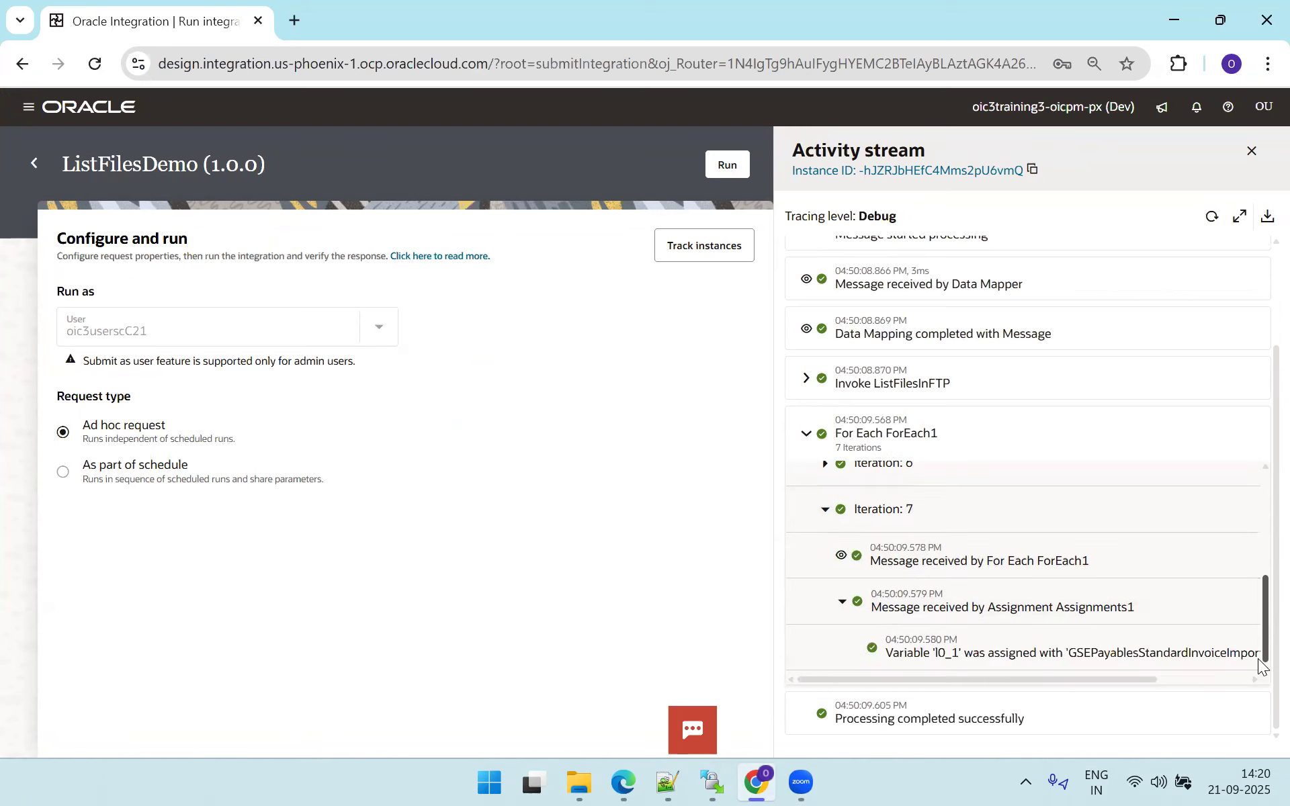
left_click(1179, 677)
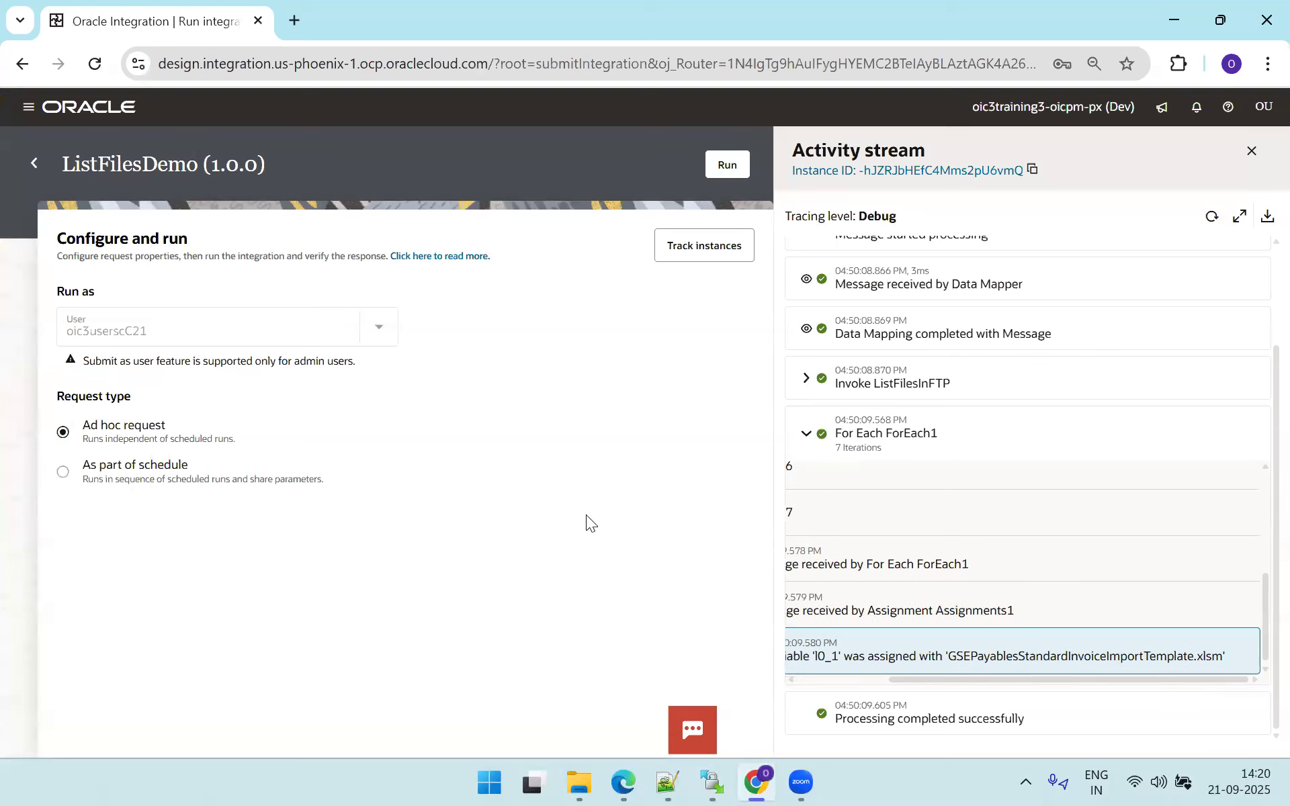